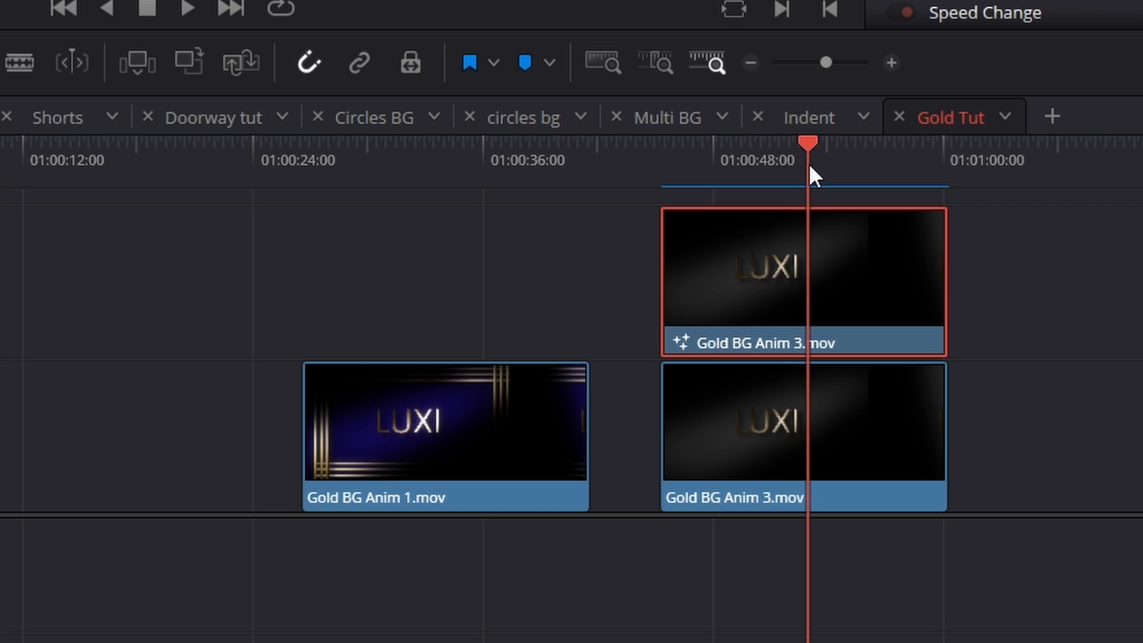
pyautogui.moveTo(809, 163); pyautogui.dragTo(727, 163)
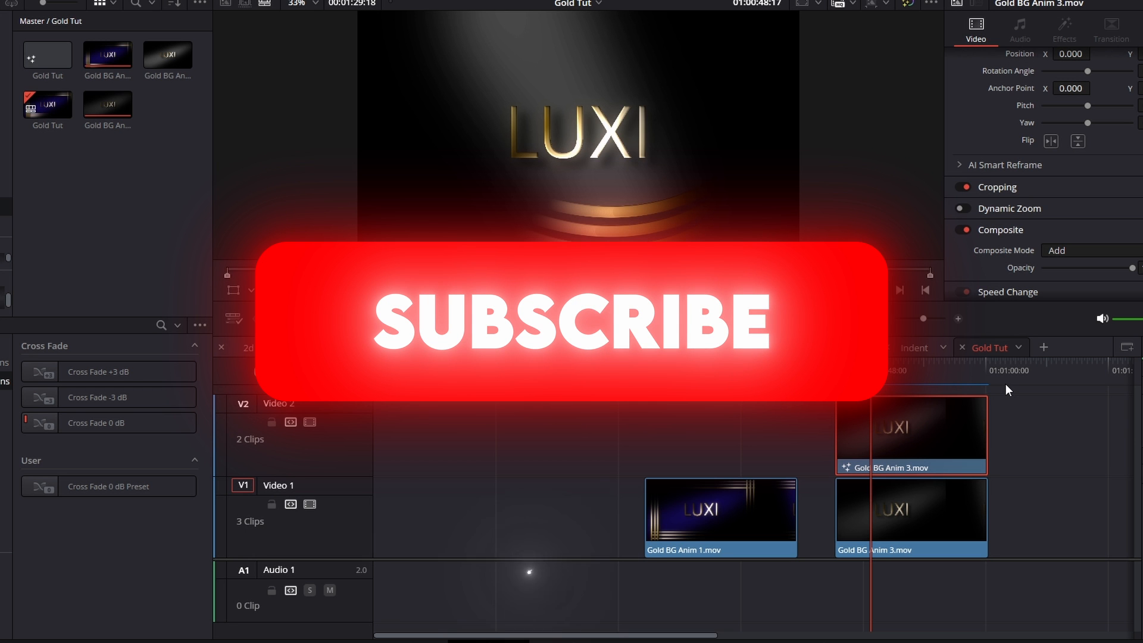
pyautogui.press('space')
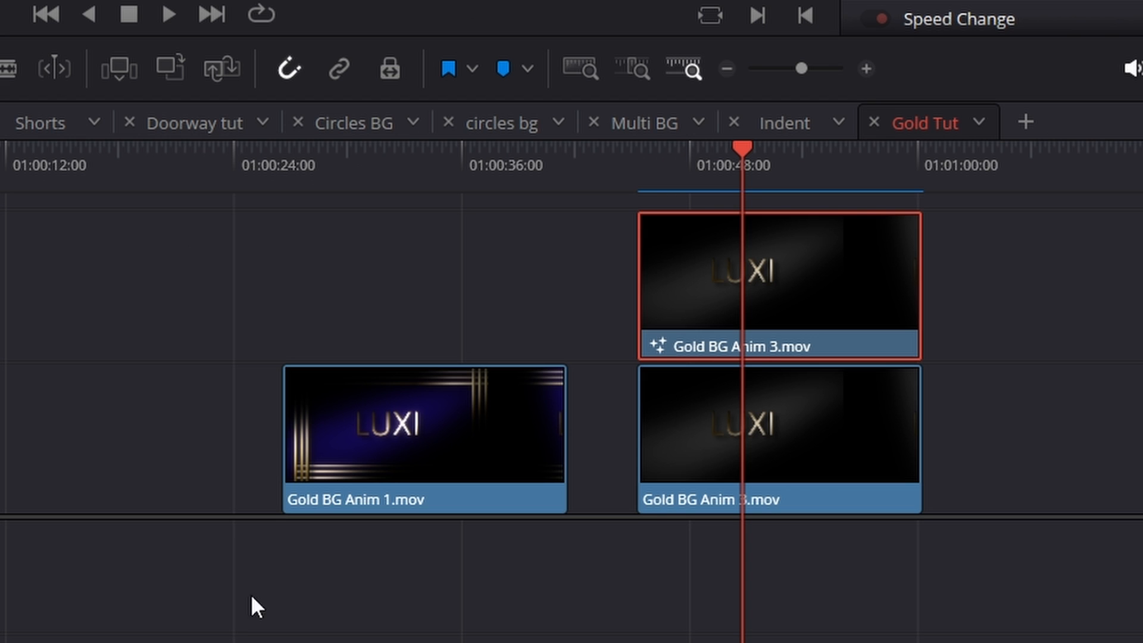
pyautogui.moveTo(206, 250); pyautogui.dragTo(789, 526)
pyautogui.moveTo(767, 467); pyautogui.dragTo(871, 467)
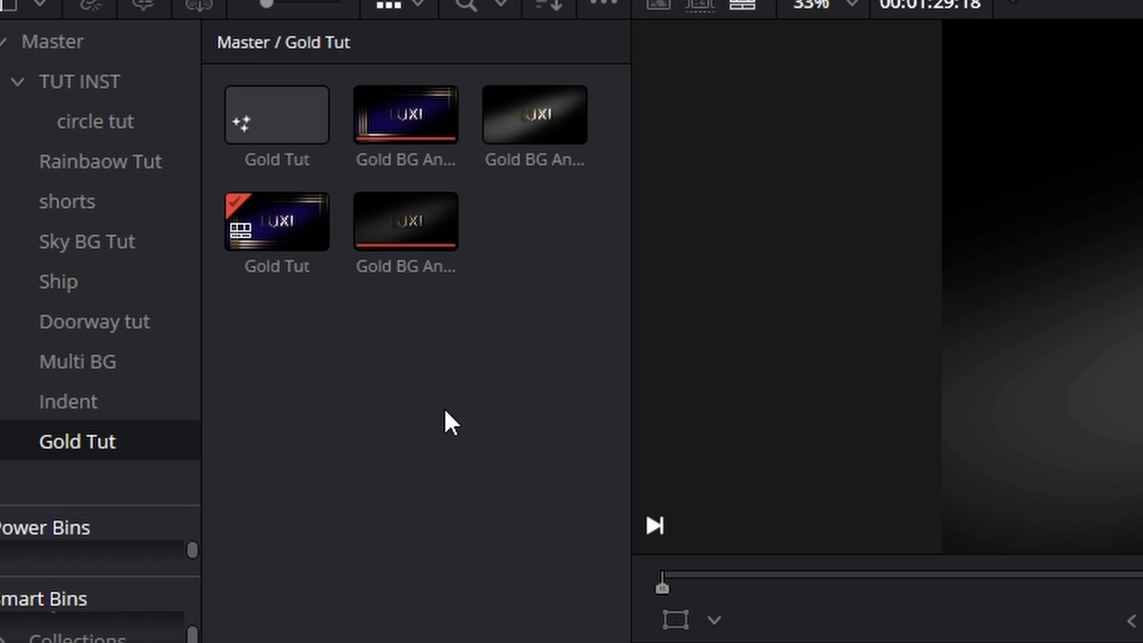
# Create a new 5-second Fusion composition clip at 24 fps in the Gold Tut bin.
pyautogui.rightClick(445, 407)
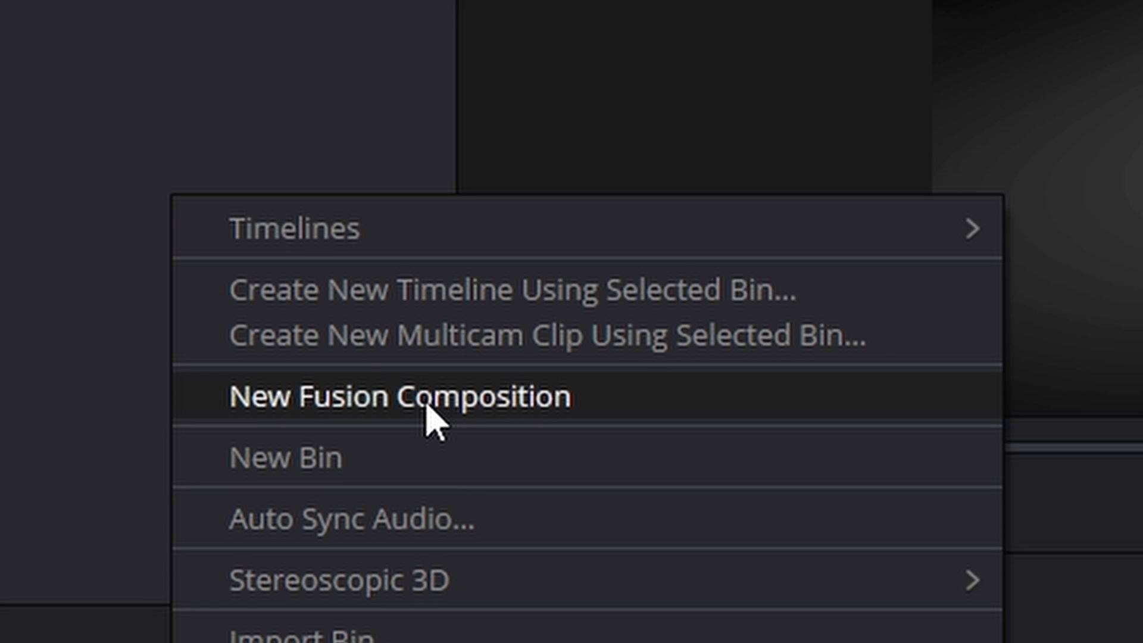
pyautogui.click(46, 163)
pyautogui.rightClick(161, 189)
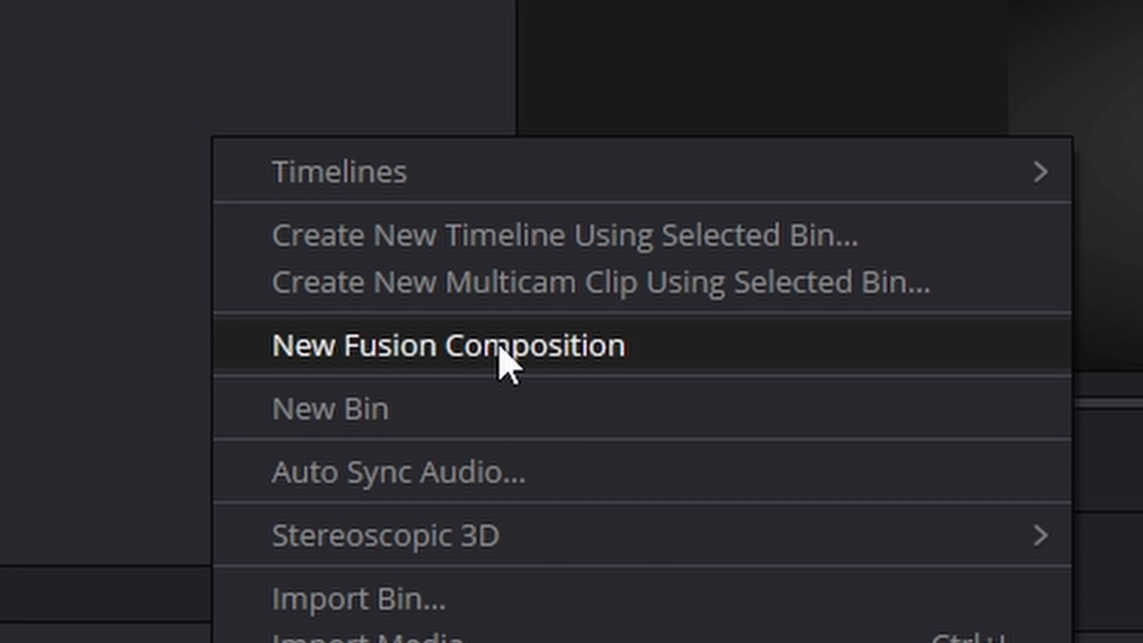
pyautogui.click(560, 581)
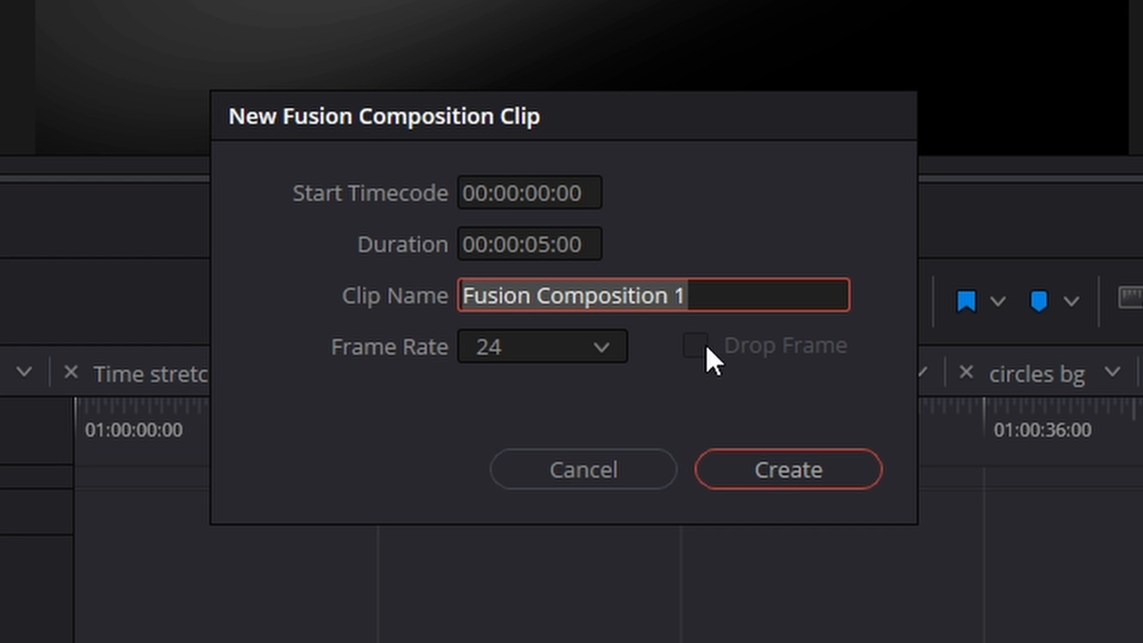
pyautogui.click(762, 474)
# Place the new Fusion composition at the start of the Video 1 track and open it in the Fusion page.
pyautogui.moveTo(48, 73); pyautogui.dragTo(222, 396)
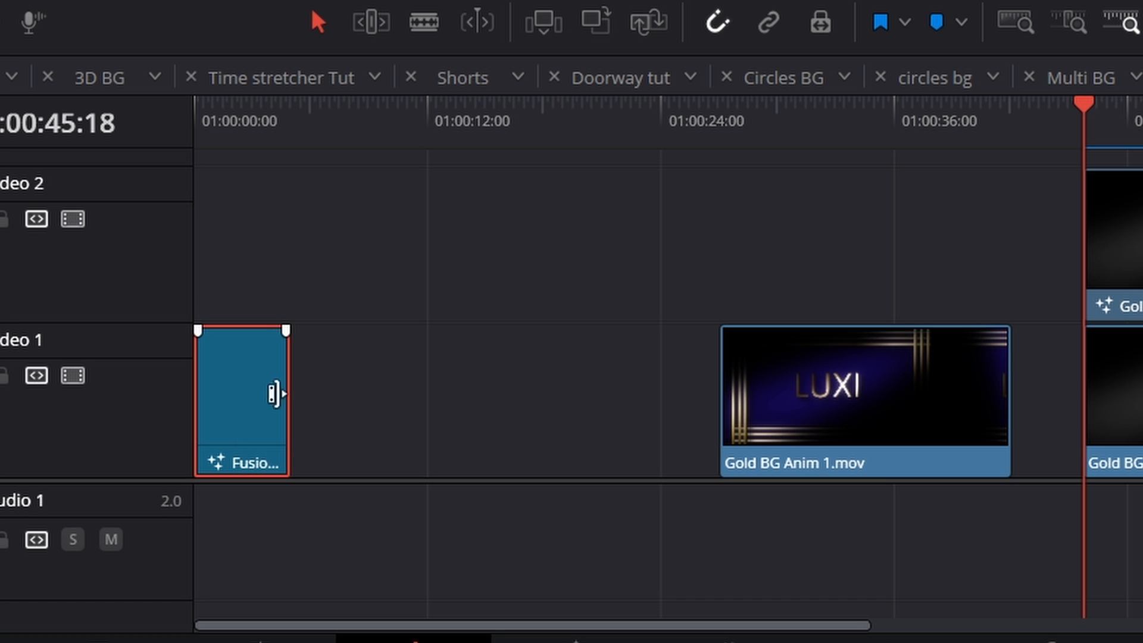
pyautogui.rightClick(249, 380)
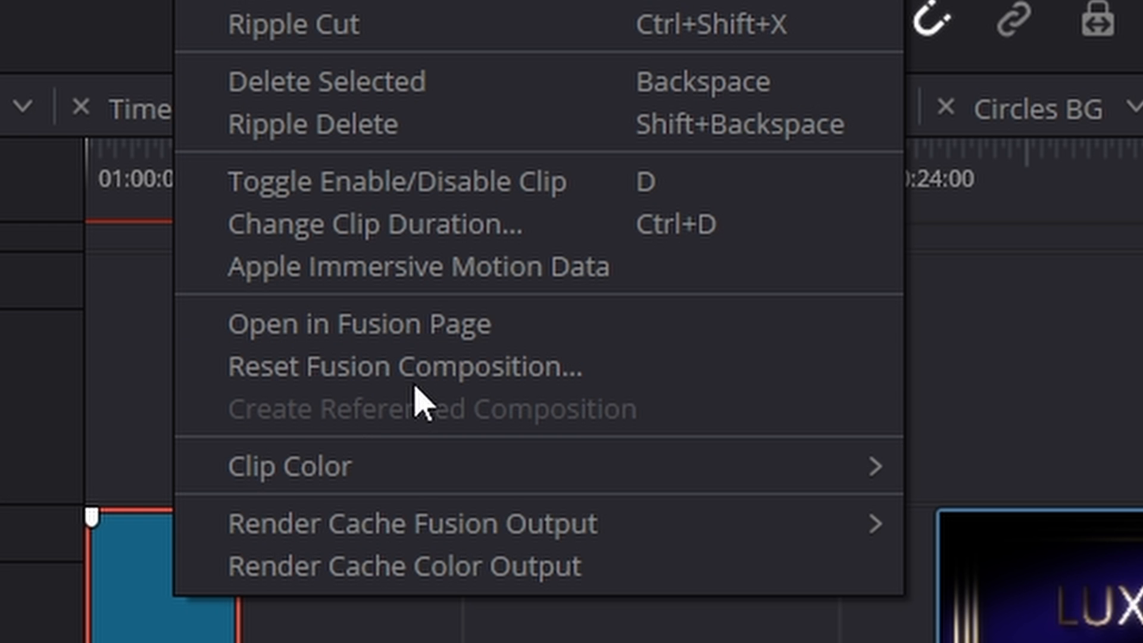
pyautogui.click(412, 218)
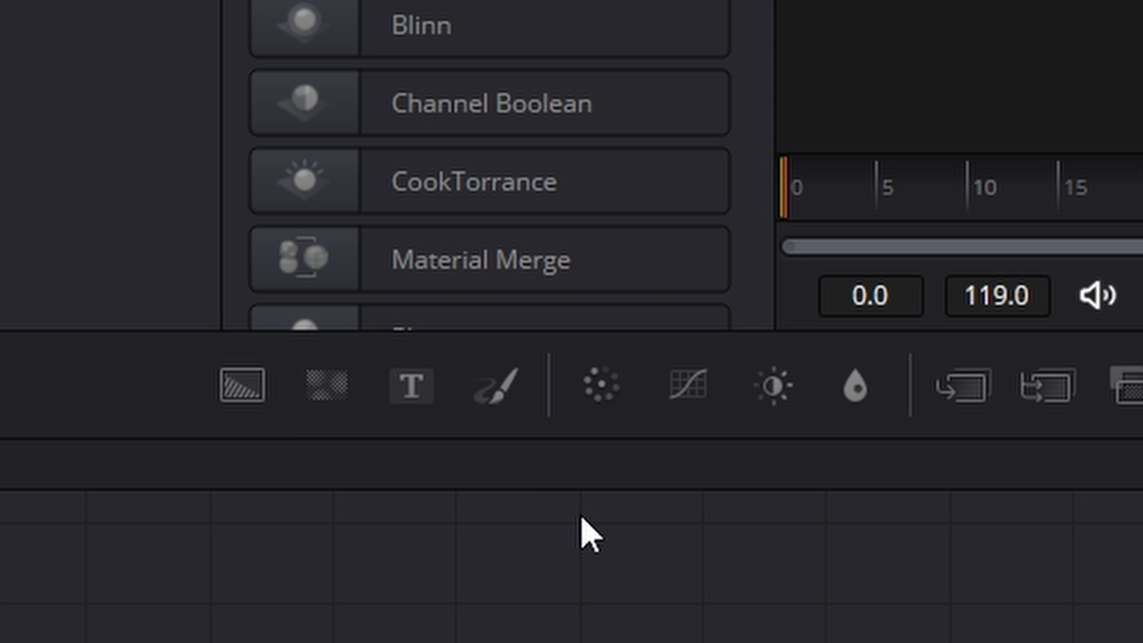
# Add a Background node to the composition and connect its output to MediaOut1.
pyautogui.moveTo(246, 390); pyautogui.dragTo(953, 642)
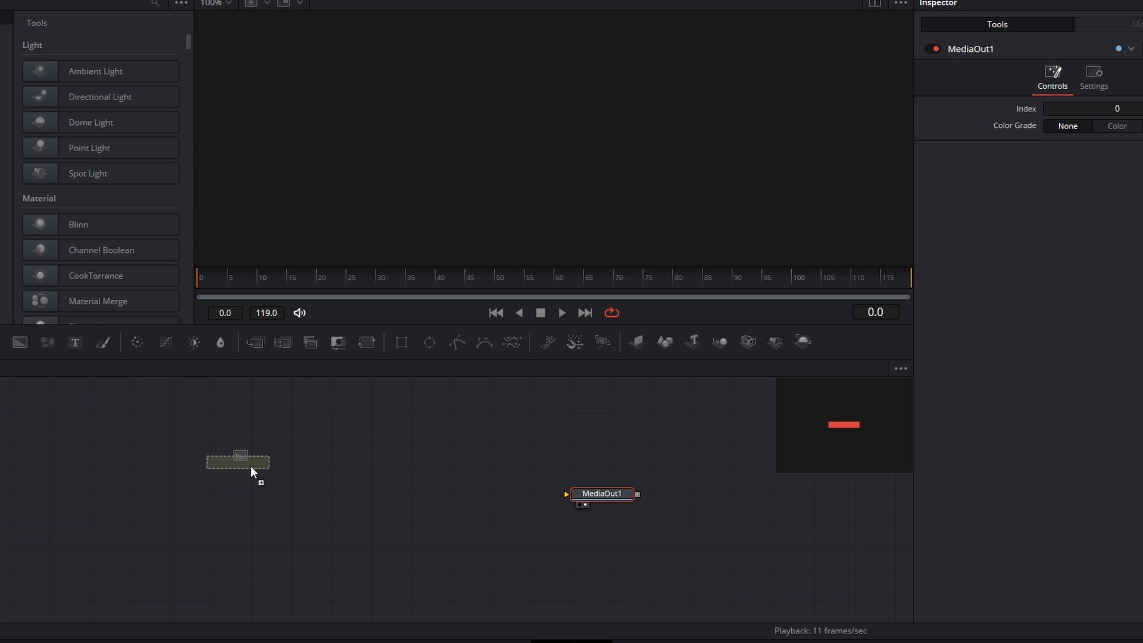
pyautogui.moveTo(287, 493); pyautogui.dragTo(449, 503)
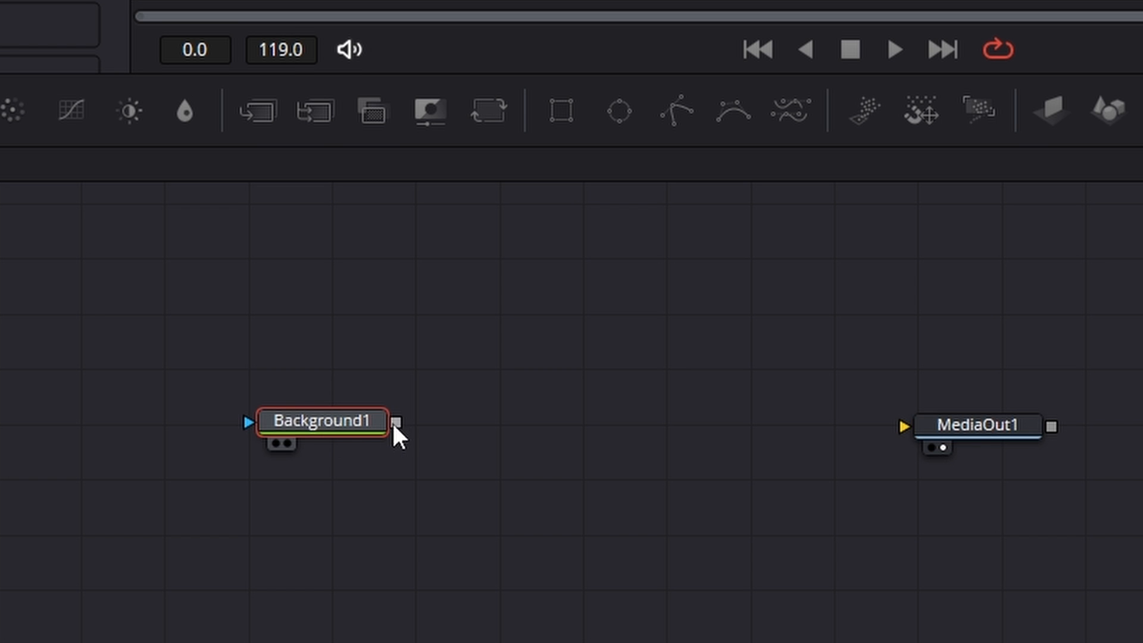
pyautogui.moveTo(665, 445); pyautogui.dragTo(969, 444)
# Rename the Background1 node as GOLD and set its color type to Gradient.
pyautogui.click(330, 421)
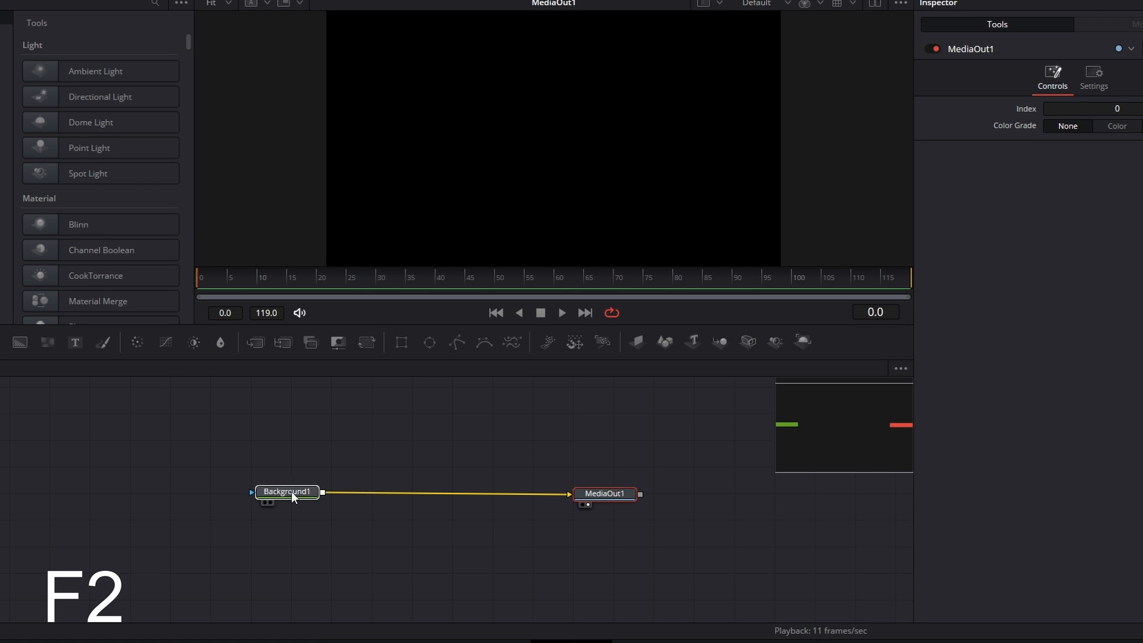
pyautogui.click(295, 417)
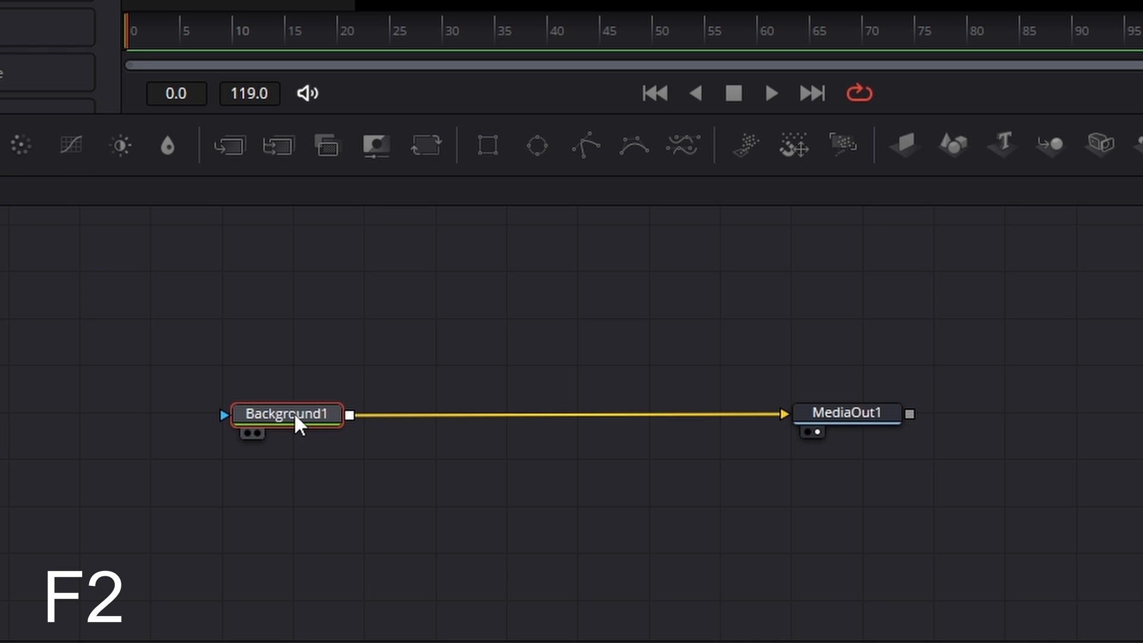
pyautogui.press('F2')
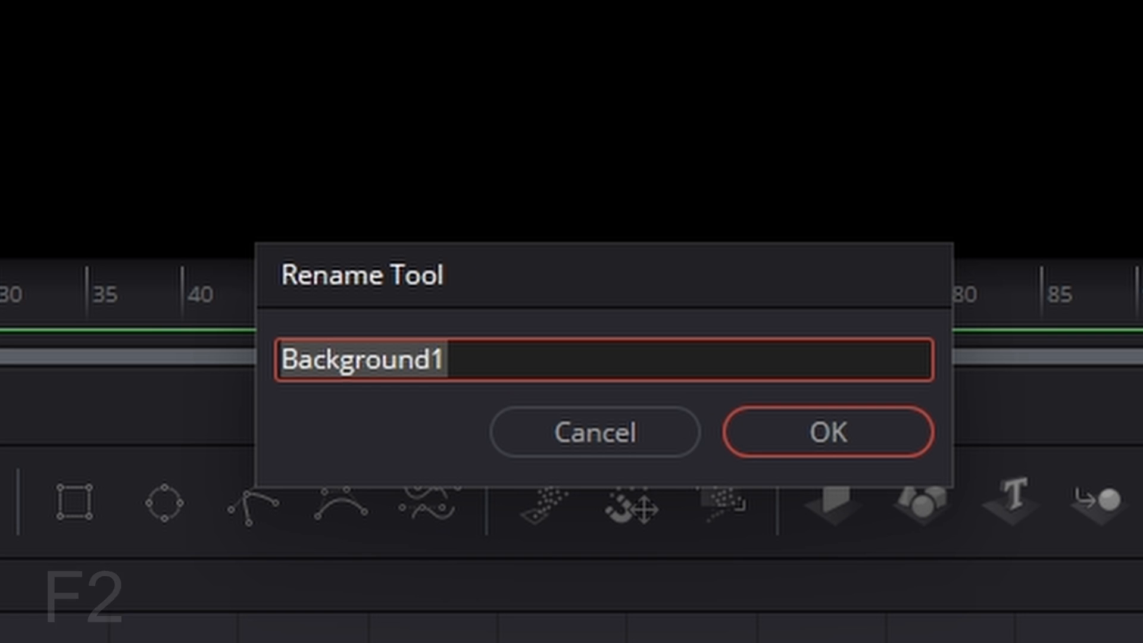
pyautogui.press('BackSpace')
pyautogui.write('GOLD')
pyautogui.press('Return')
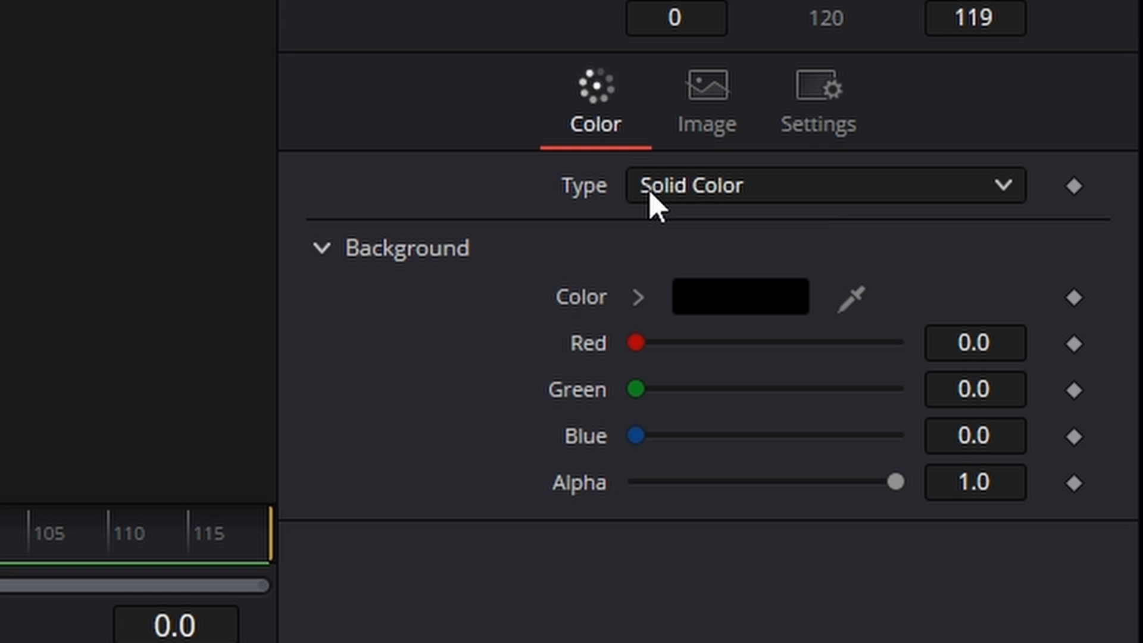
pyautogui.click(1007, 204)
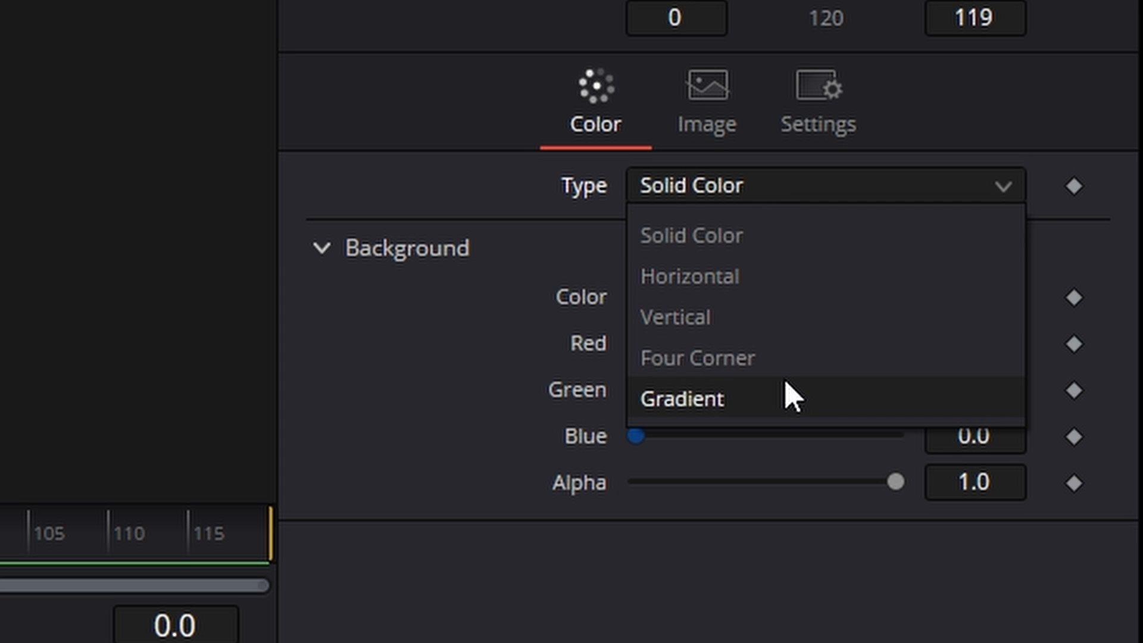
pyautogui.click(788, 395)
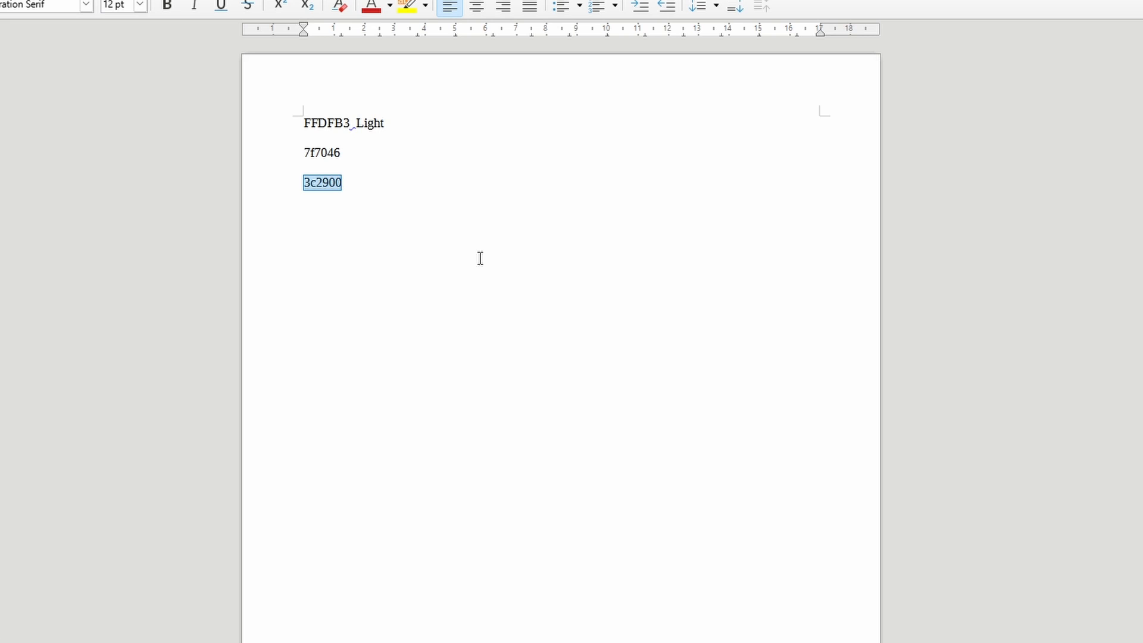
# Switch to the text document, copy the hex code FFDFB3 and apply it to the gradient's start stop in Fusion.
pyautogui.click(480, 258)
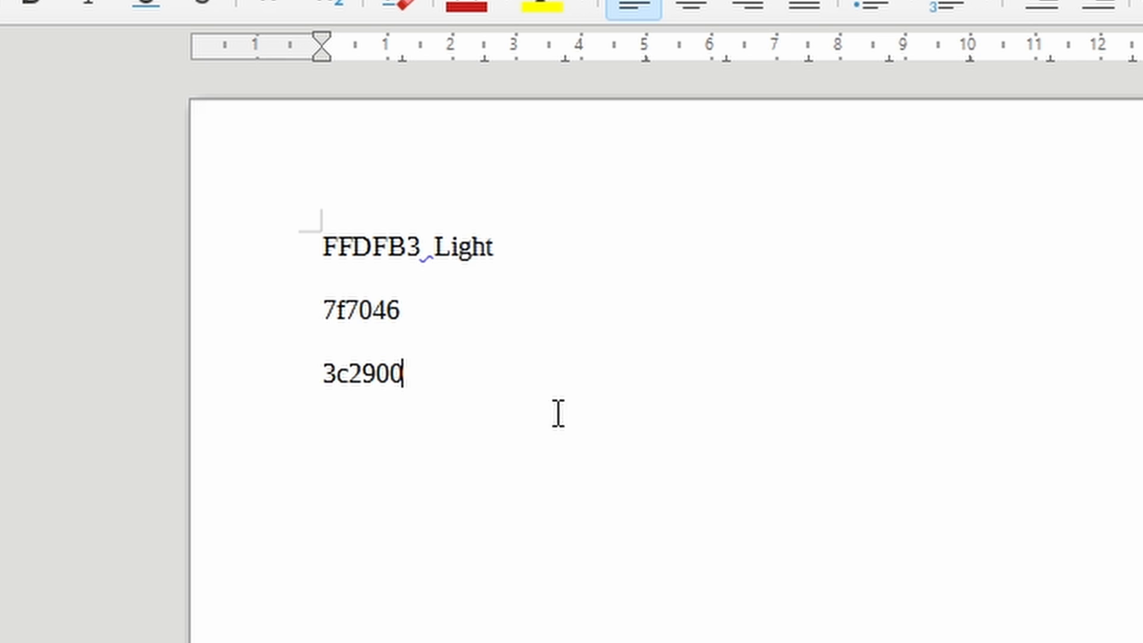
pyautogui.doubleClick(368, 234)
pyautogui.rightClick(367, 235)
pyautogui.click(457, 302)
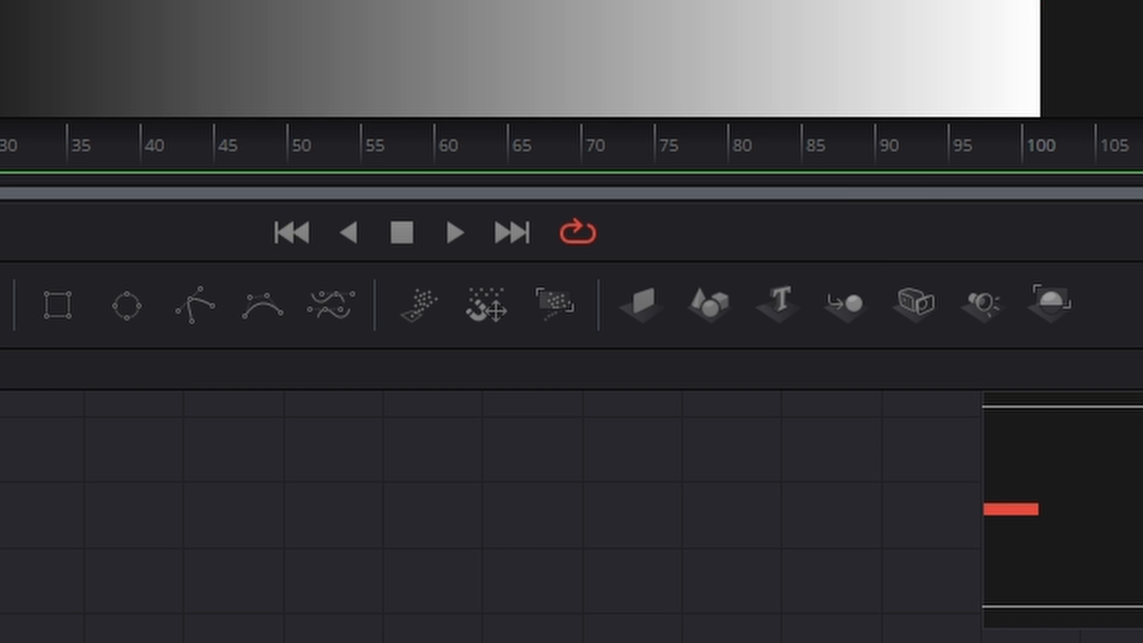
pyautogui.click(727, 545)
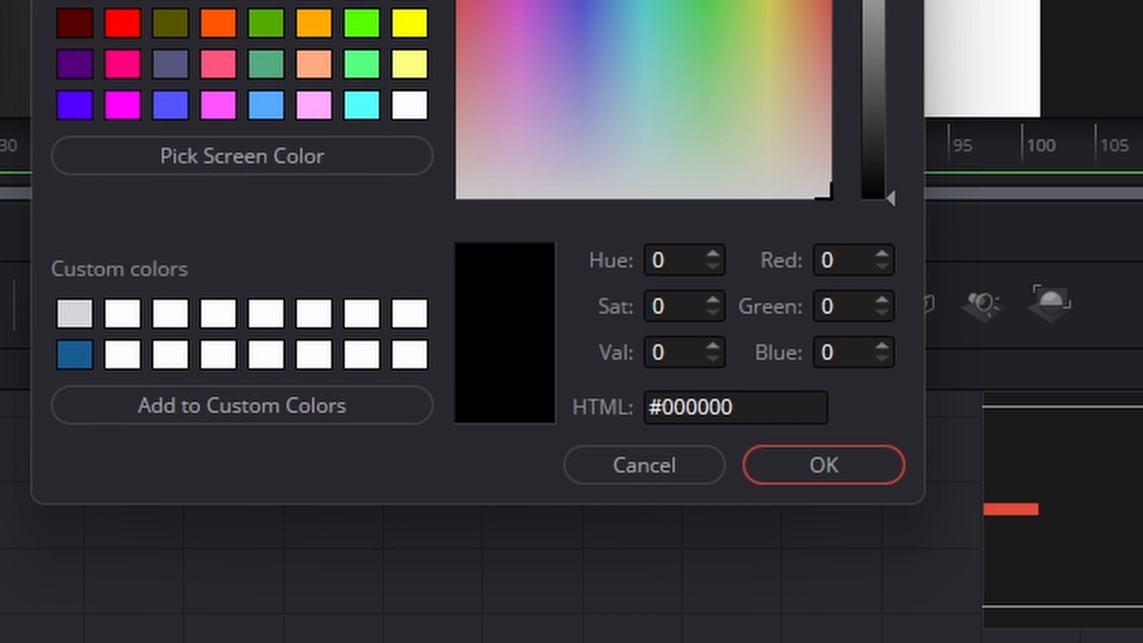
pyautogui.doubleClick(725, 407)
pyautogui.hotkey('ctrl', 'v')
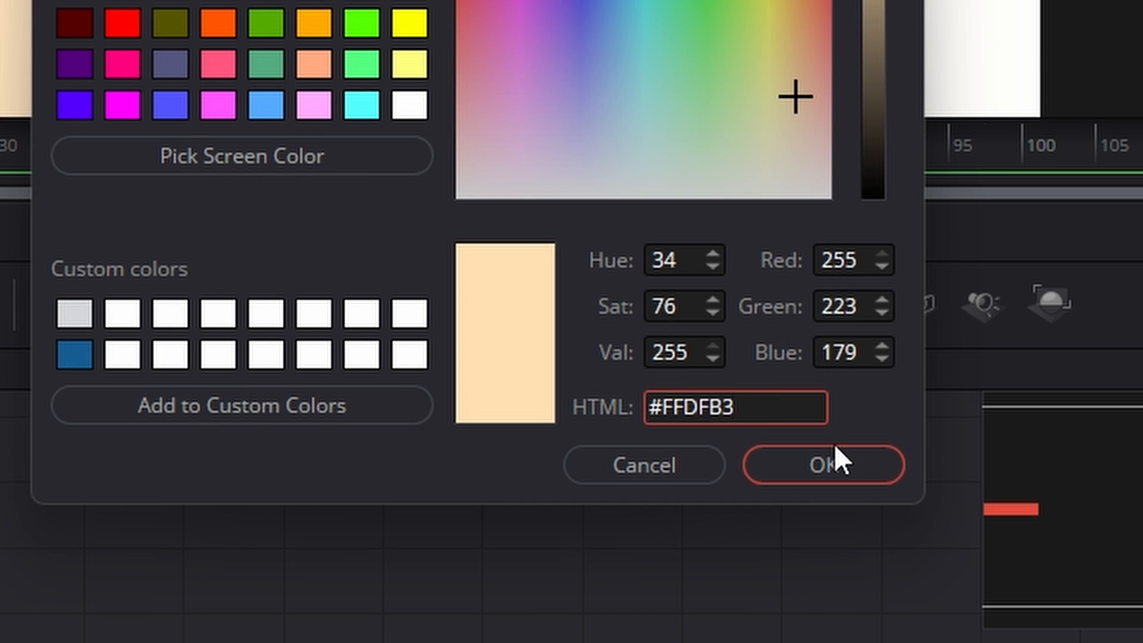
pyautogui.click(837, 451)
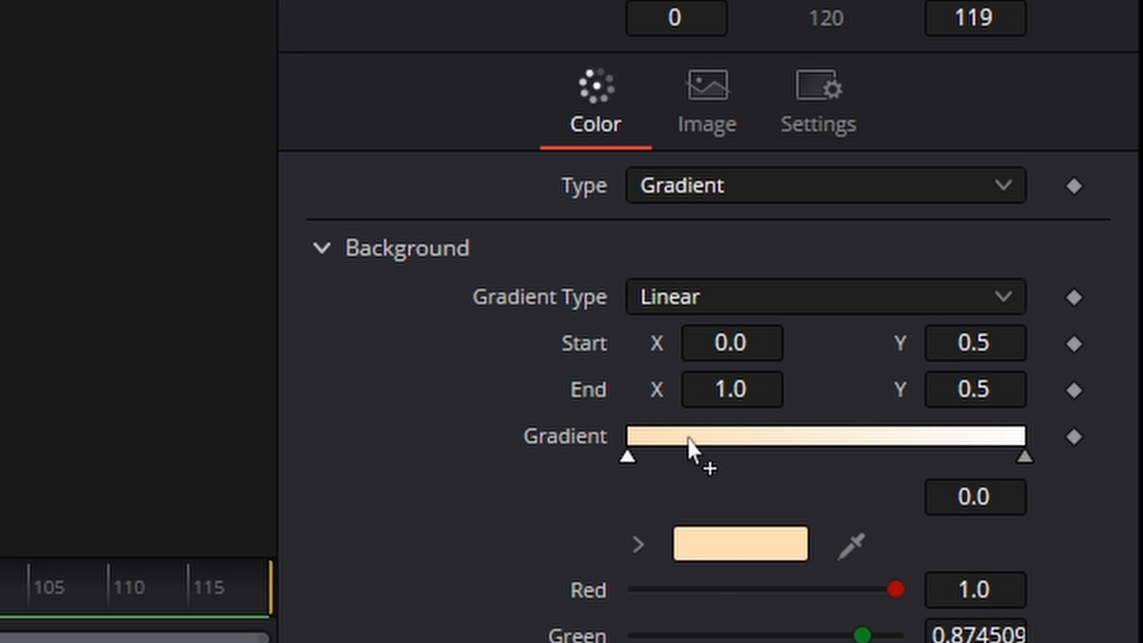
# Add a gradient stop at about 0.15 and color it 7f7046, copying the hex code from the text document.
pyautogui.click(688, 439)
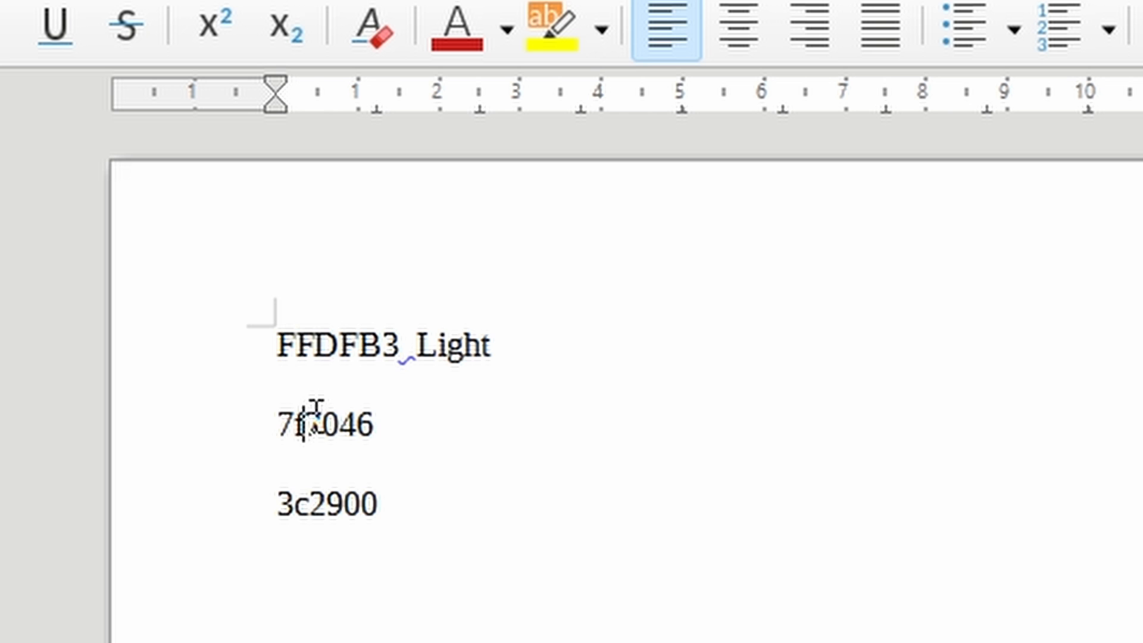
pyautogui.doubleClick(319, 152)
pyautogui.rightClick(320, 154)
pyautogui.click(365, 180)
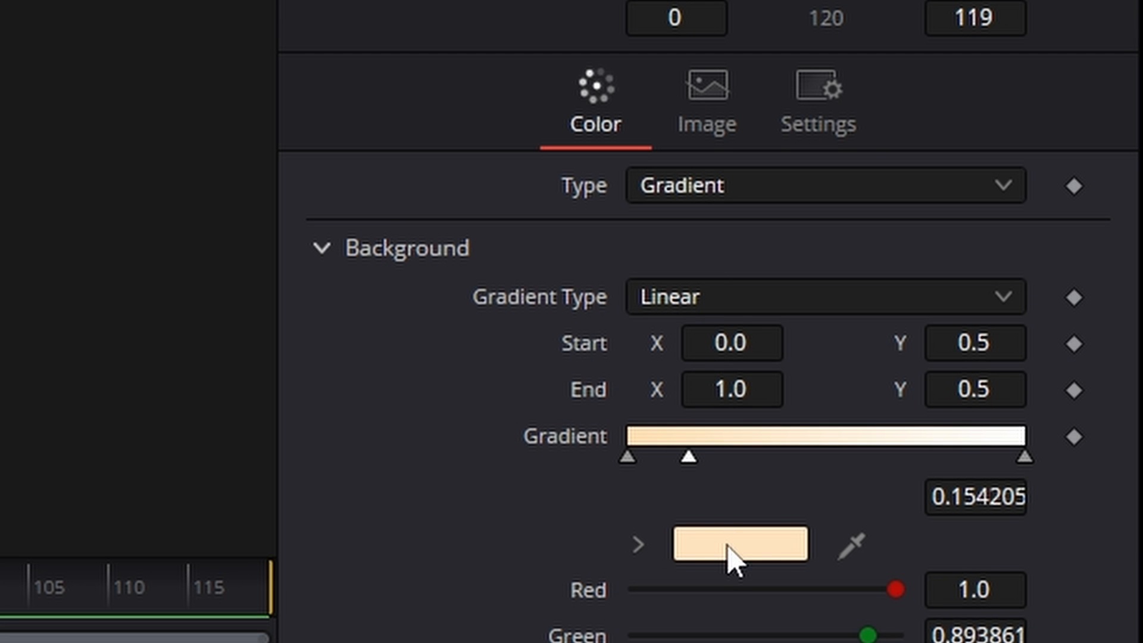
pyautogui.click(740, 543)
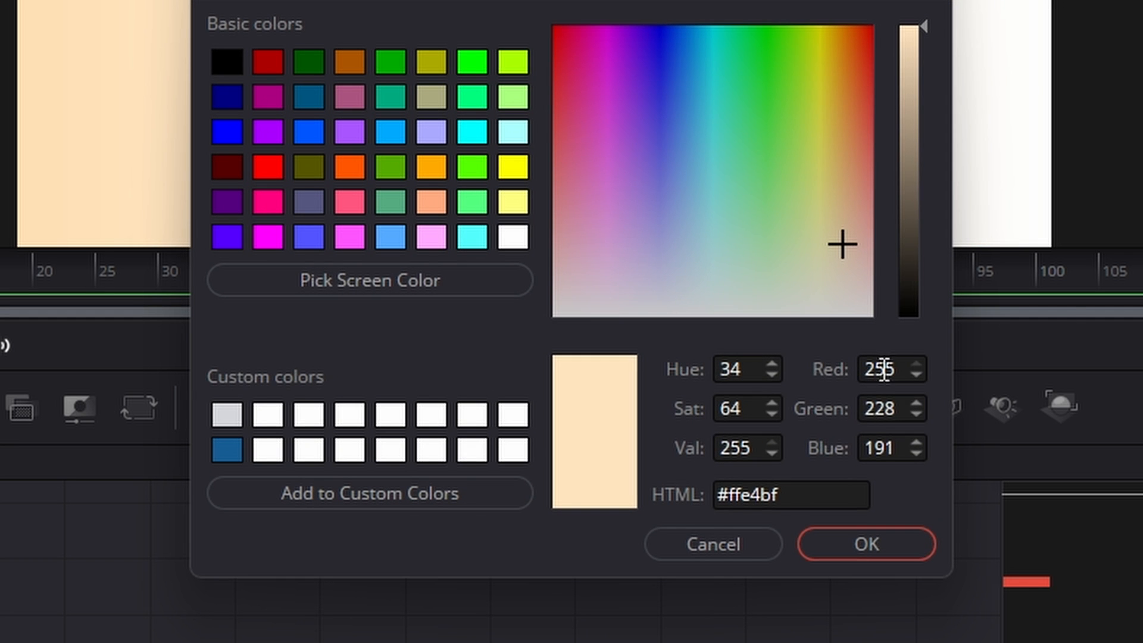
pyautogui.doubleClick(754, 497)
pyautogui.hotkey('ctrl', 'v')
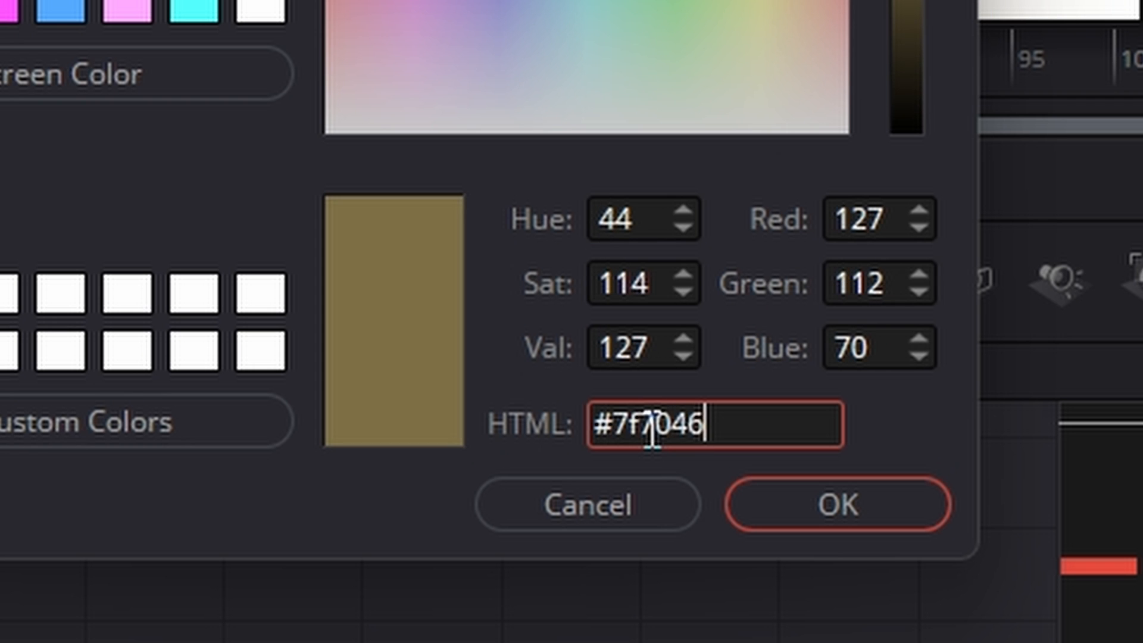
pyautogui.click(853, 526)
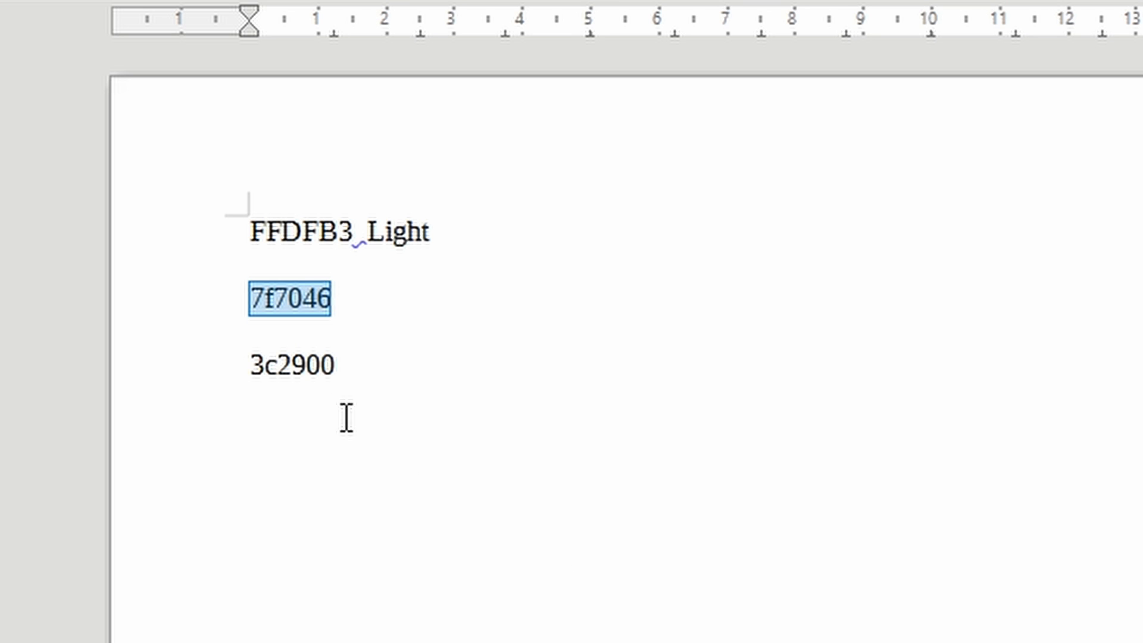
# Move the gradient's end stop to about 0.30 and color it 3c2900, copying the hex code from the text document.
pyautogui.doubleClick(266, 367)
pyautogui.rightClick(269, 369)
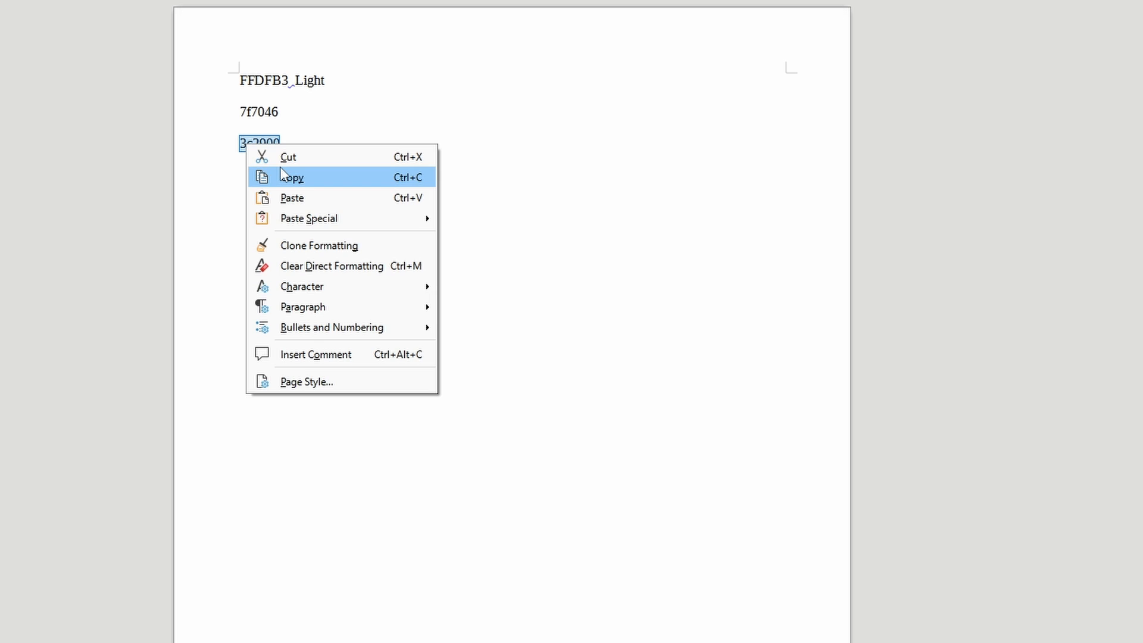
pyautogui.click(282, 174)
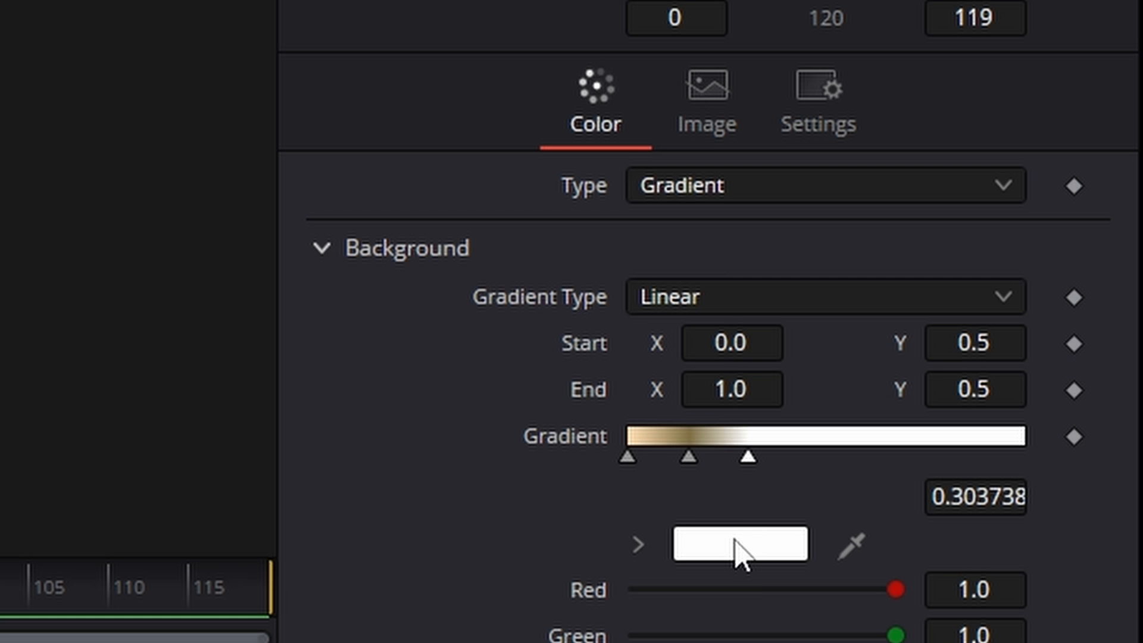
pyautogui.click(742, 560)
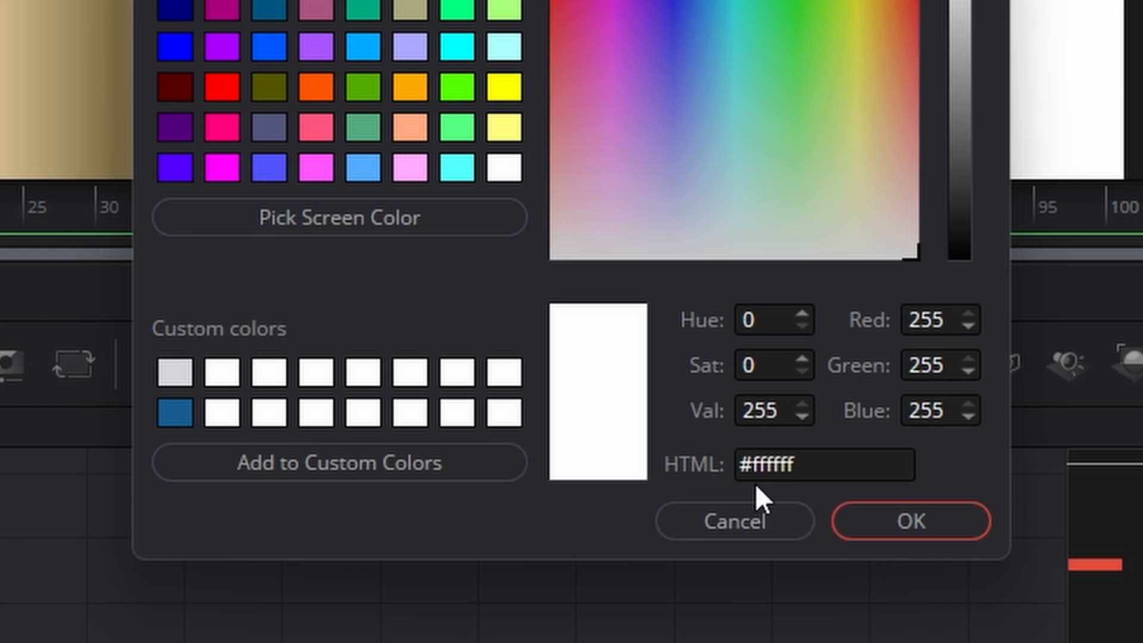
pyautogui.click(760, 464)
pyautogui.doubleClick(761, 465)
pyautogui.write('3c2900')
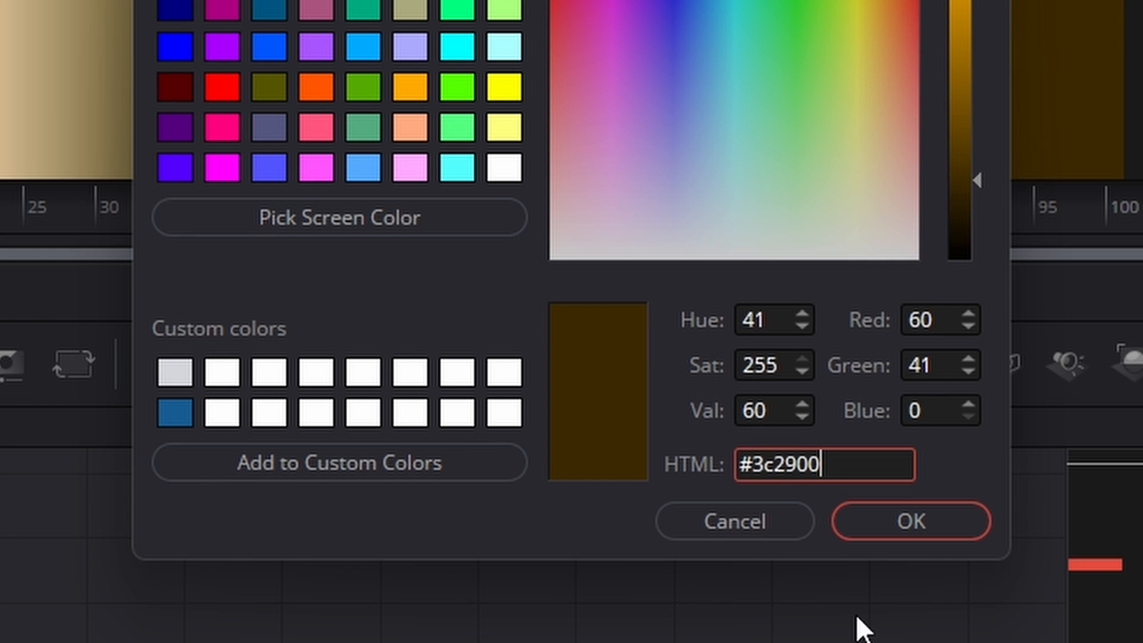
pyautogui.press('Return')
pyautogui.click(280, 516)
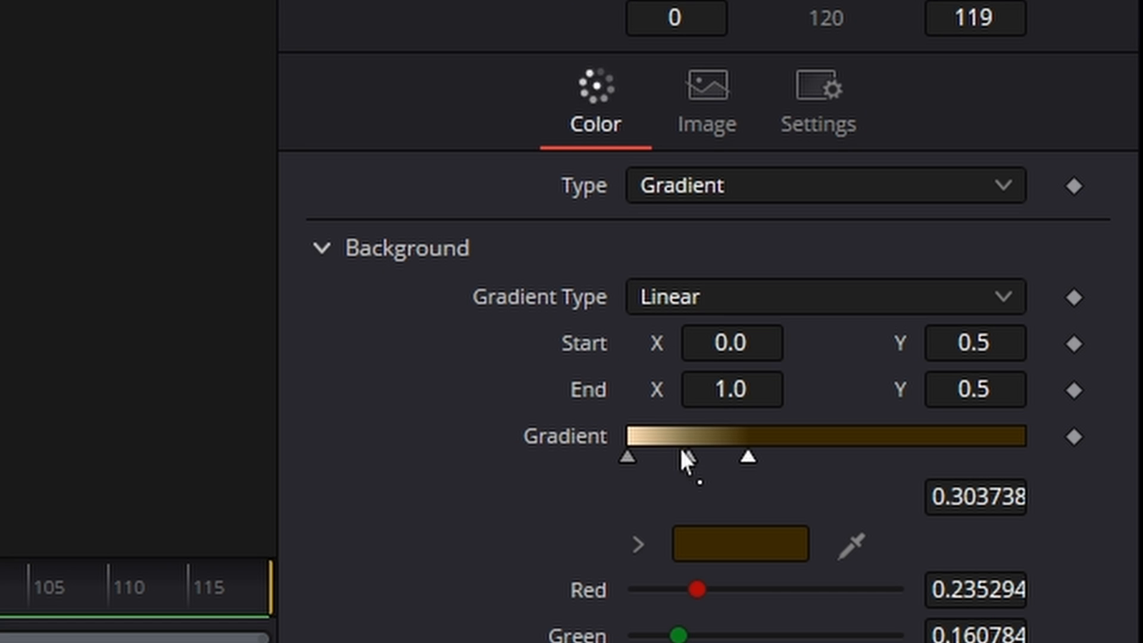
# Reorder the gradient's darker stops, placing dark brown at about 0.19 and olive gold at about 0.36.
pyautogui.click(689, 456)
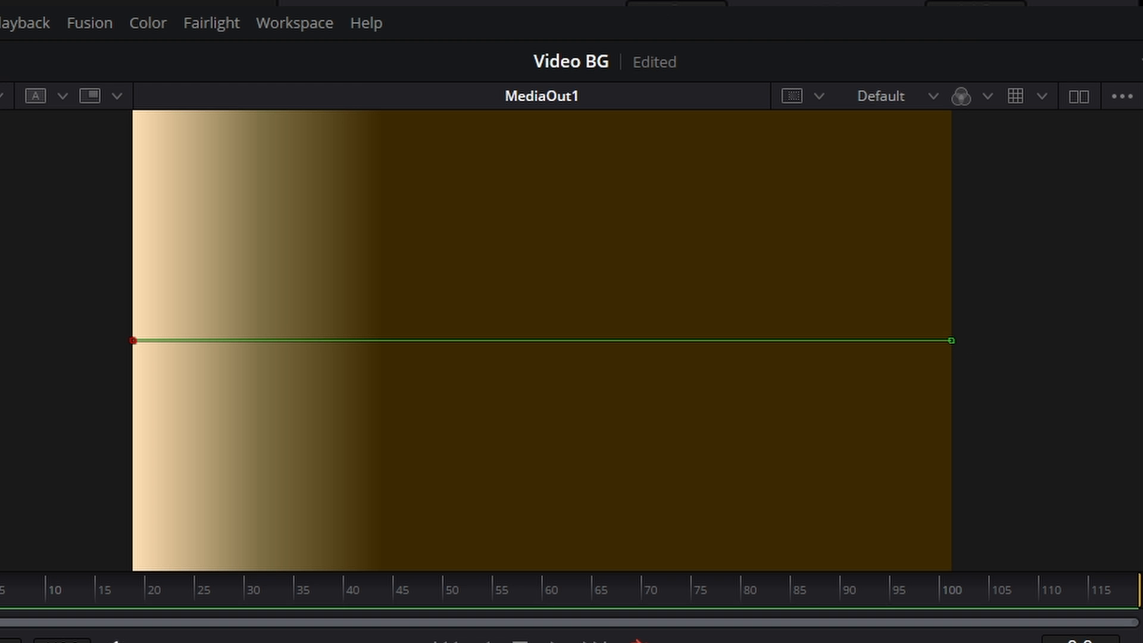
pyautogui.moveTo(689, 457)
pyautogui.mouseDown()
pyautogui.moveTo(785, 457)
pyautogui.moveTo(701, 455)
pyautogui.mouseUp()
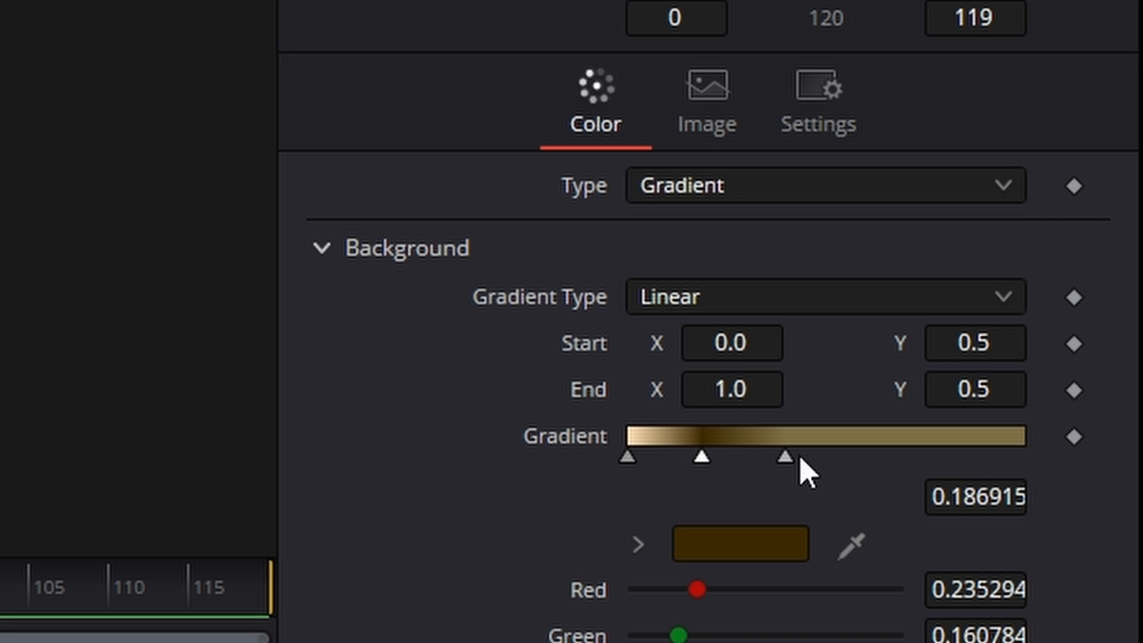
pyautogui.moveTo(786, 458); pyautogui.dragTo(767, 460)
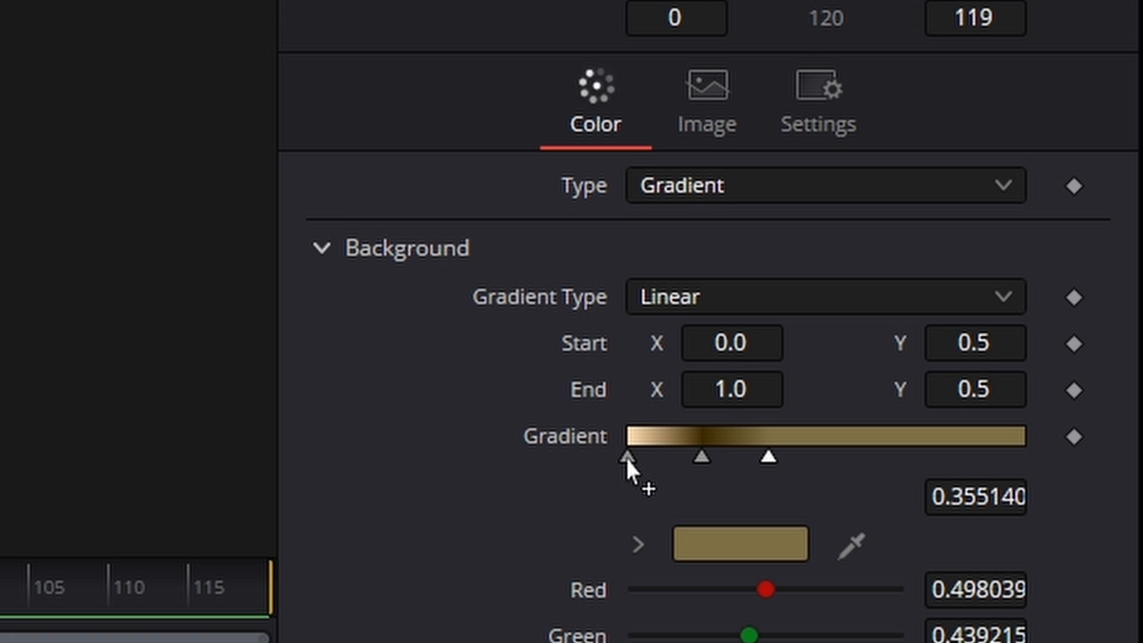
# Duplicate the gradient's cream, dark brown and olive stops in the same order, placing the copies at about 0.53, 0.71 and 0.91.
pyautogui.click(627, 457)
pyautogui.moveTo(627, 458); pyautogui.dragTo(846, 469)
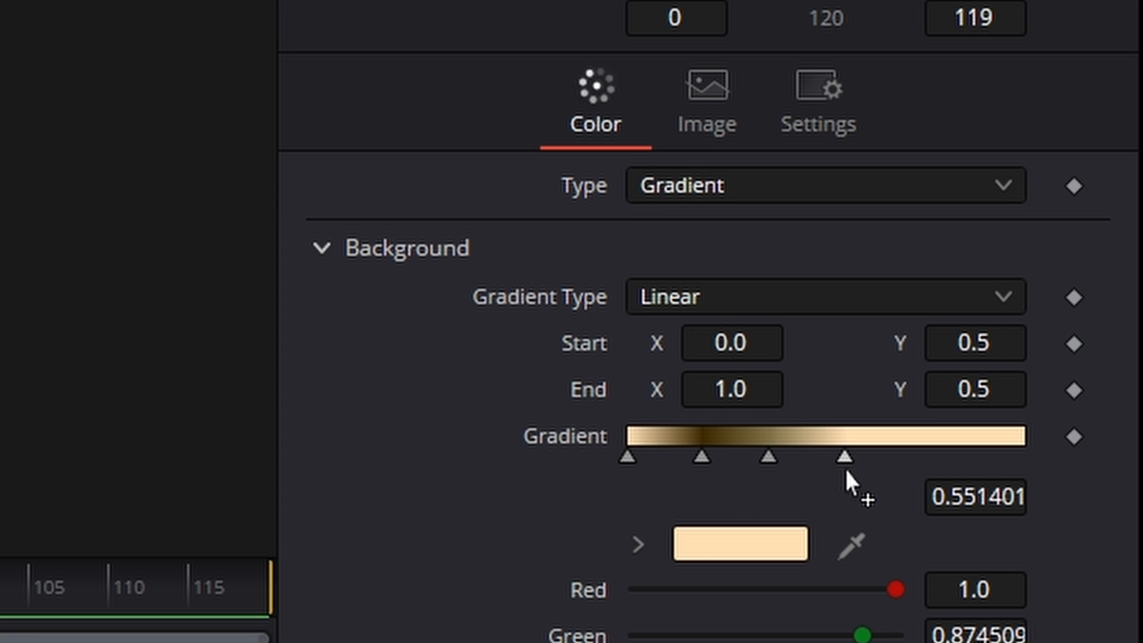
pyautogui.click(701, 459)
pyautogui.moveTo(700, 459); pyautogui.dragTo(910, 462)
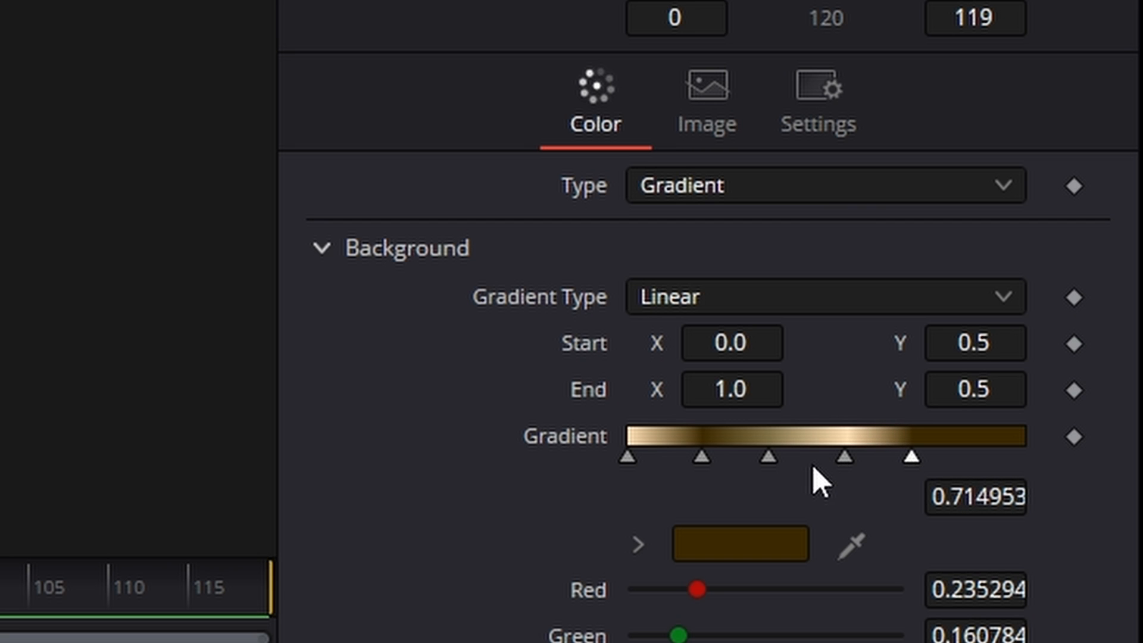
pyautogui.moveTo(769, 460); pyautogui.dragTo(990, 462)
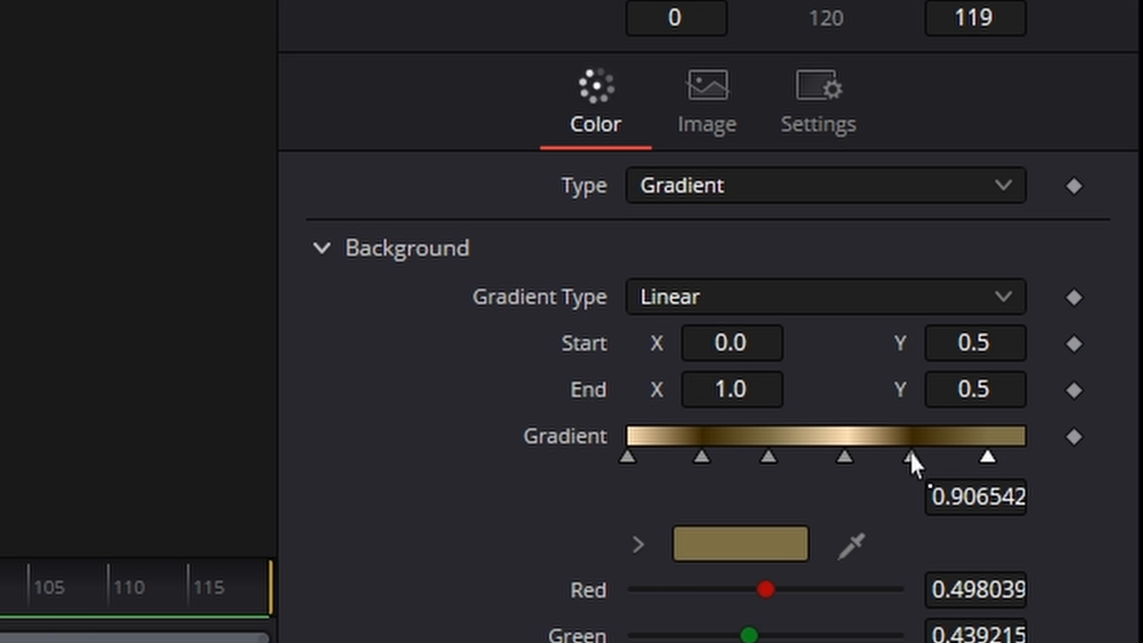
pyautogui.click(911, 458)
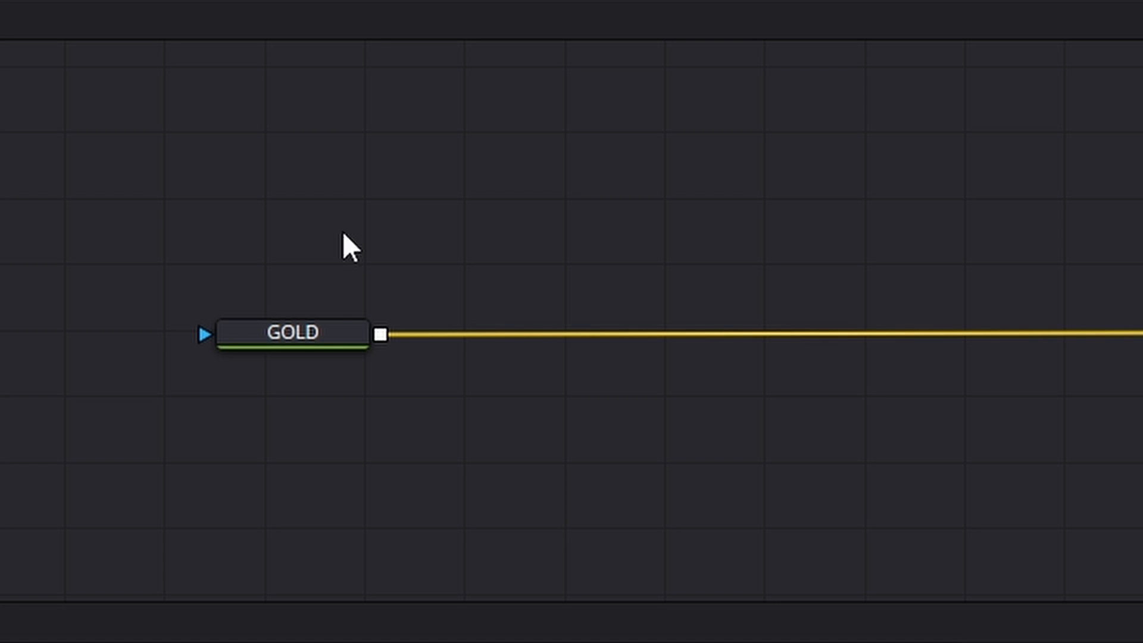
# Keyframe GOLD's gradient start and end points at the first frame, then at the last frame move start to the image's upper-right and end to its lower-left corner.
pyautogui.click(269, 515)
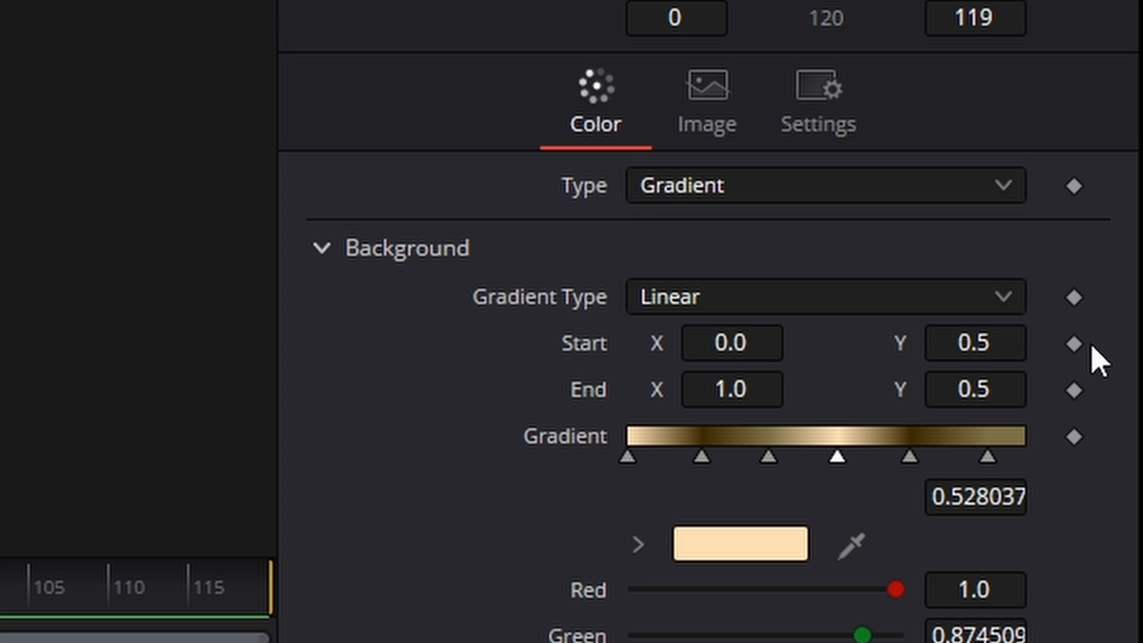
pyautogui.click(1074, 344)
pyautogui.click(1074, 390)
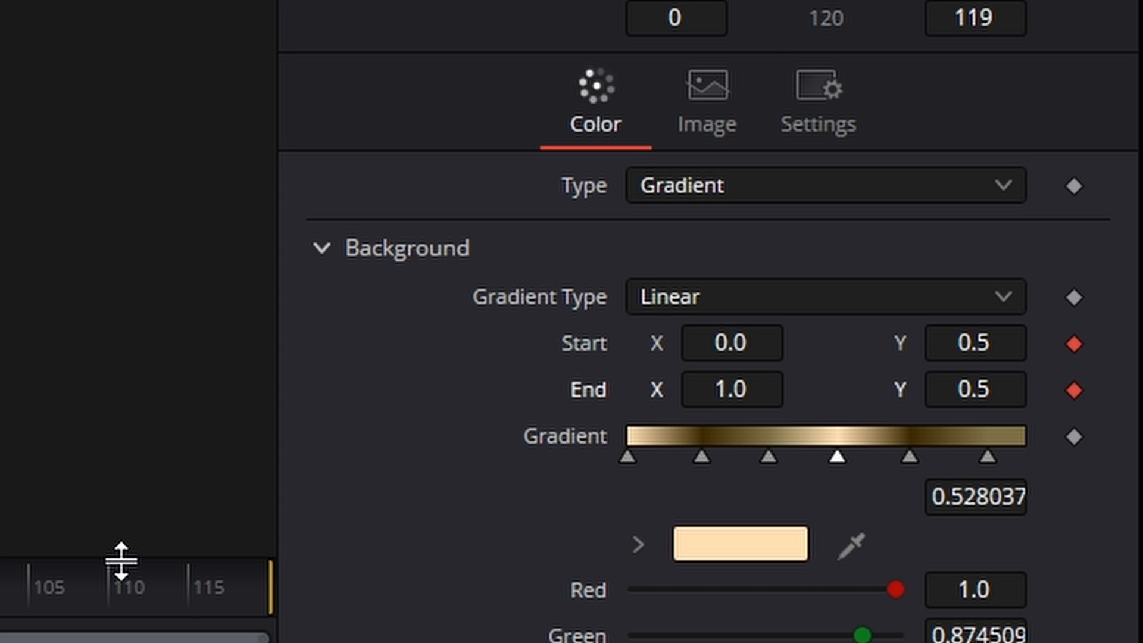
pyautogui.moveTo(158, 500); pyautogui.dragTo(1084, 505)
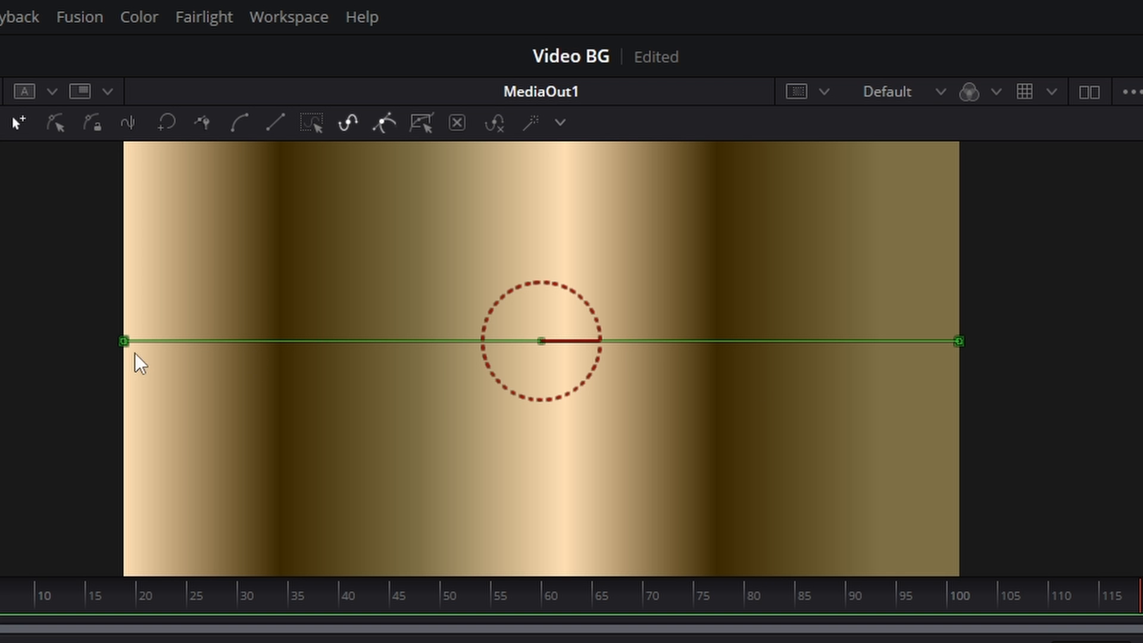
pyautogui.moveTo(126, 341); pyautogui.dragTo(933, 170)
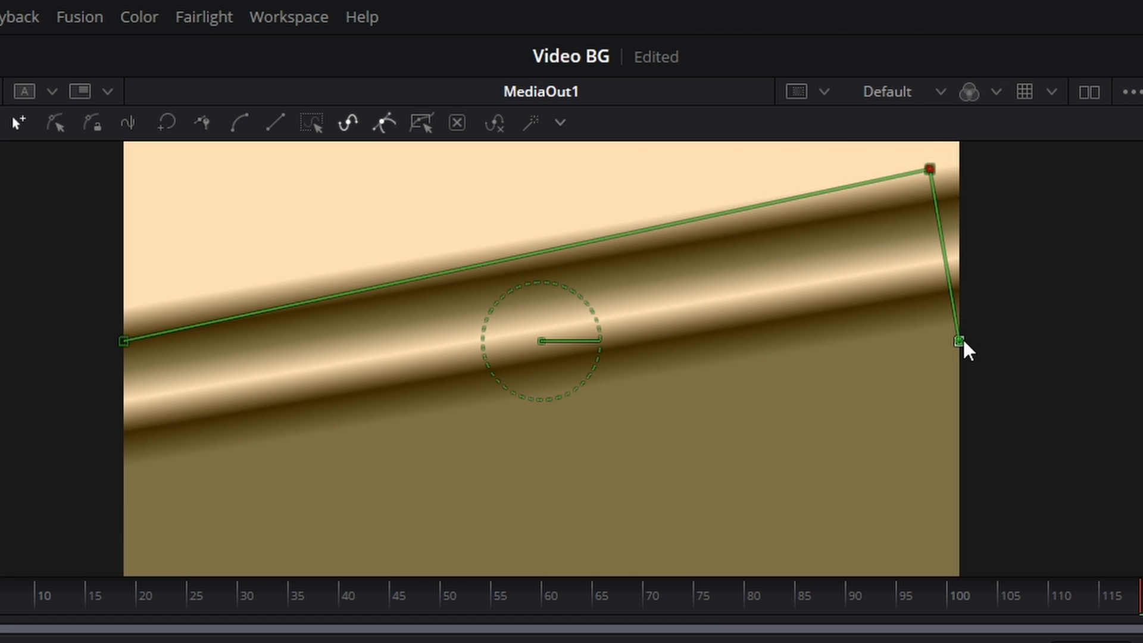
pyautogui.moveTo(950, 340); pyautogui.dragTo(97, 559)
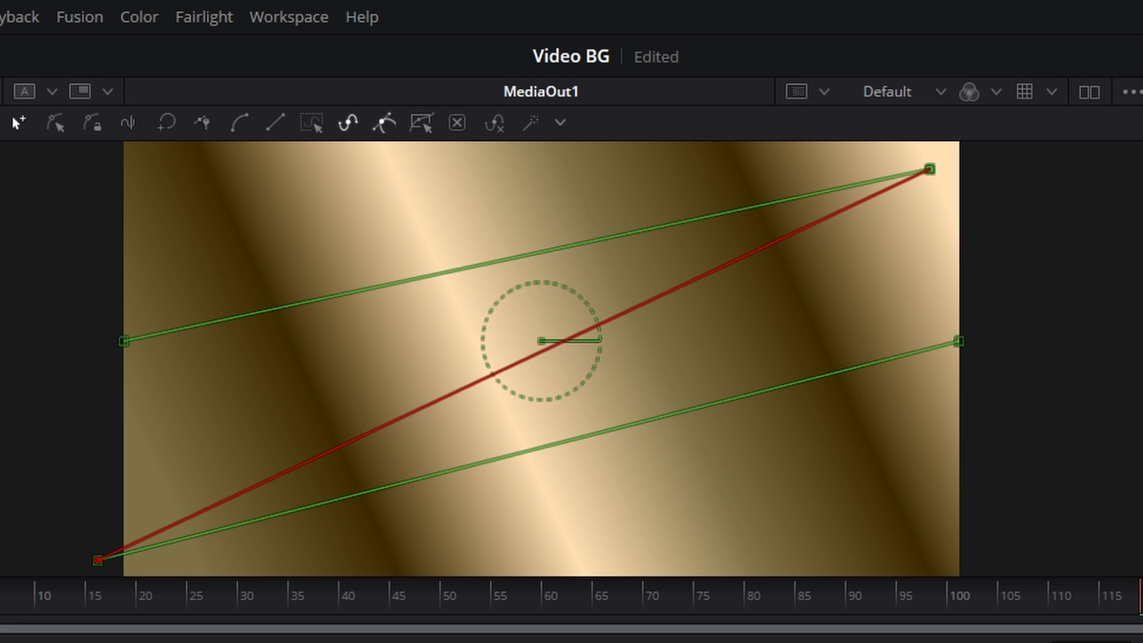
# At frame 54, move the gradient's end point below the image and its start point above it to curve both motion paths.
pyautogui.moveTo(1134, 603); pyautogui.dragTo(491, 604)
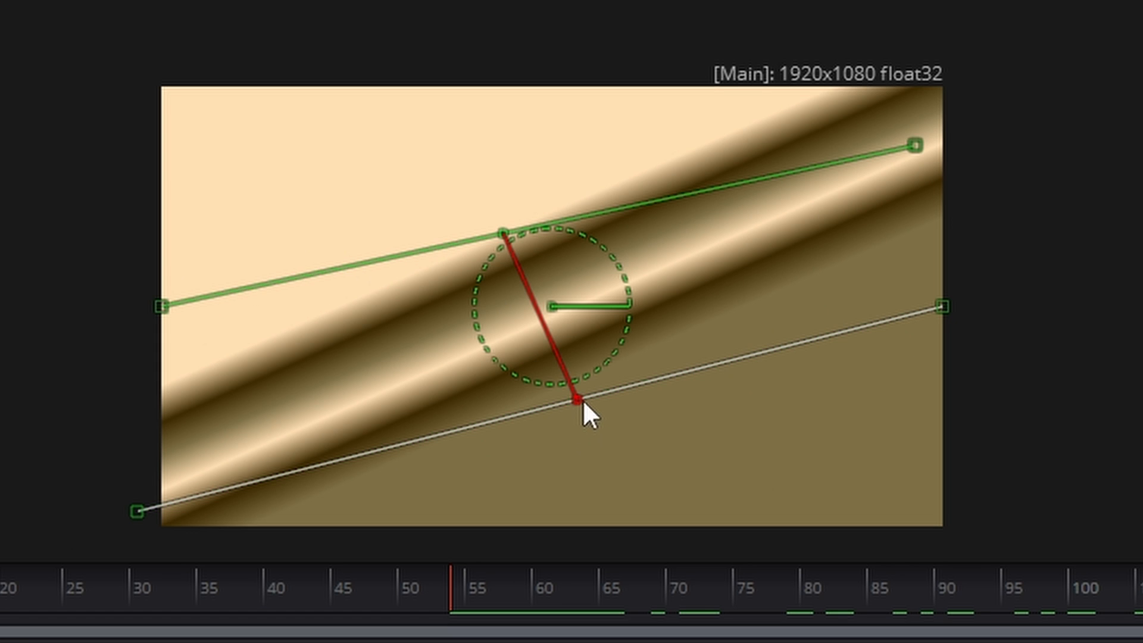
pyautogui.moveTo(578, 399); pyautogui.dragTo(632, 564)
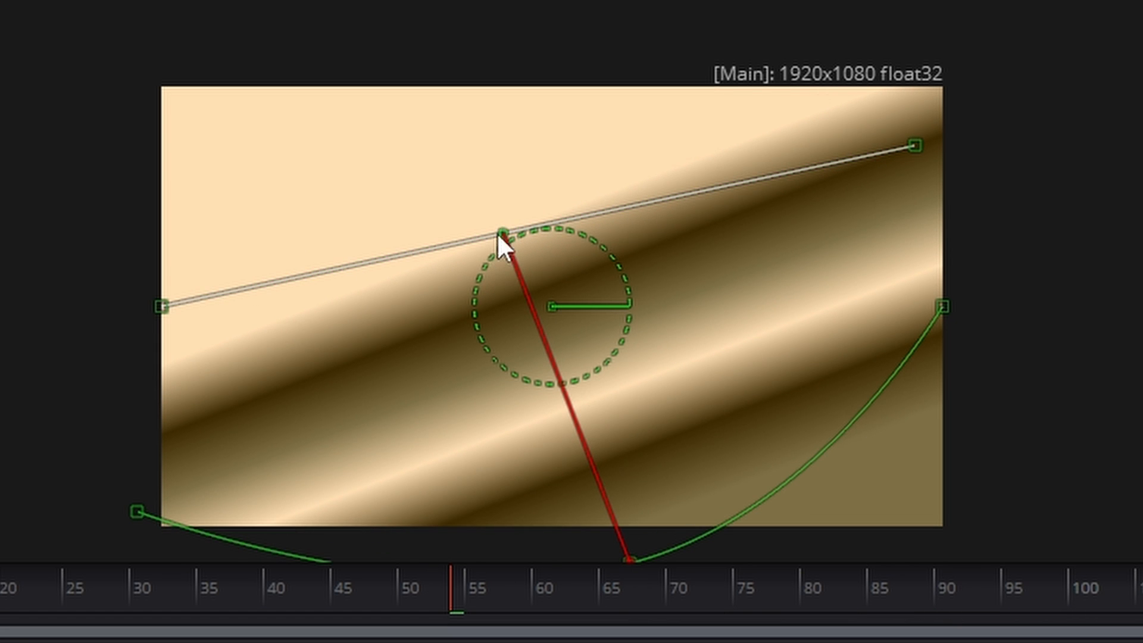
pyautogui.moveTo(500, 235); pyautogui.dragTo(404, 1)
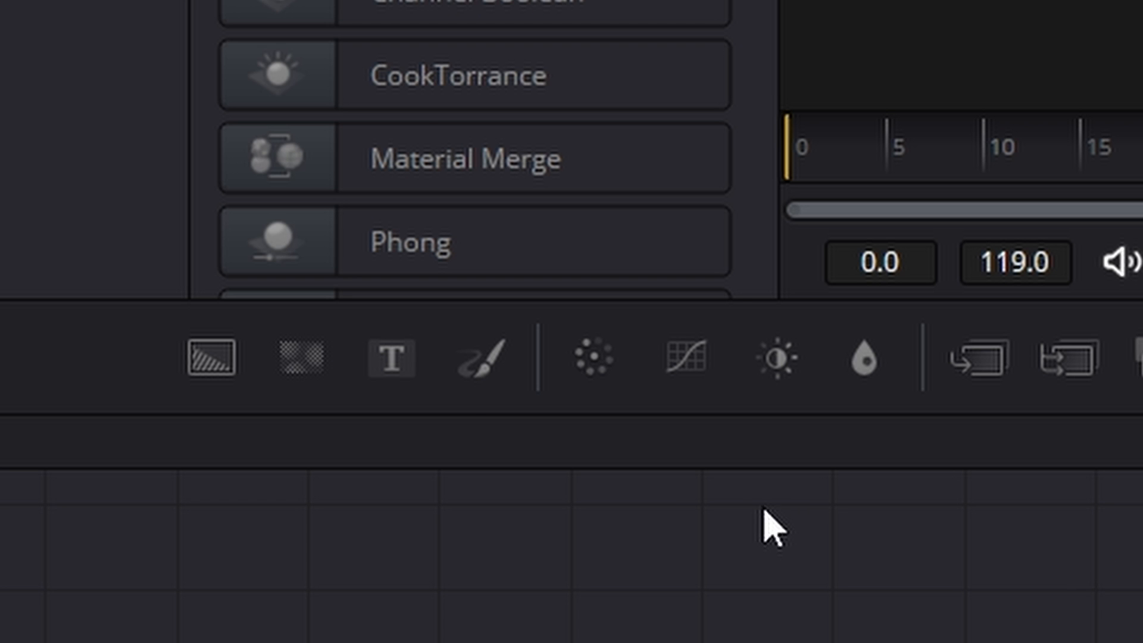
# Add a Fast Noise node above GOLD in the node graph and display it in the viewer.
pyautogui.moveTo(296, 356); pyautogui.dragTo(1142, 642)
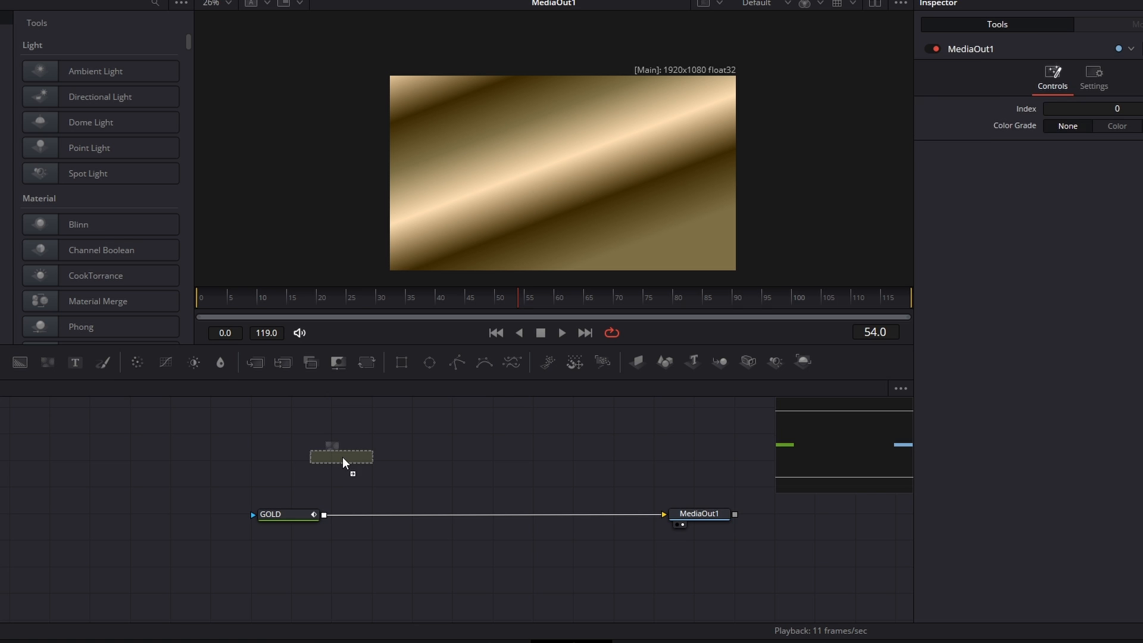
pyautogui.moveTo(342, 456); pyautogui.dragTo(342, 458)
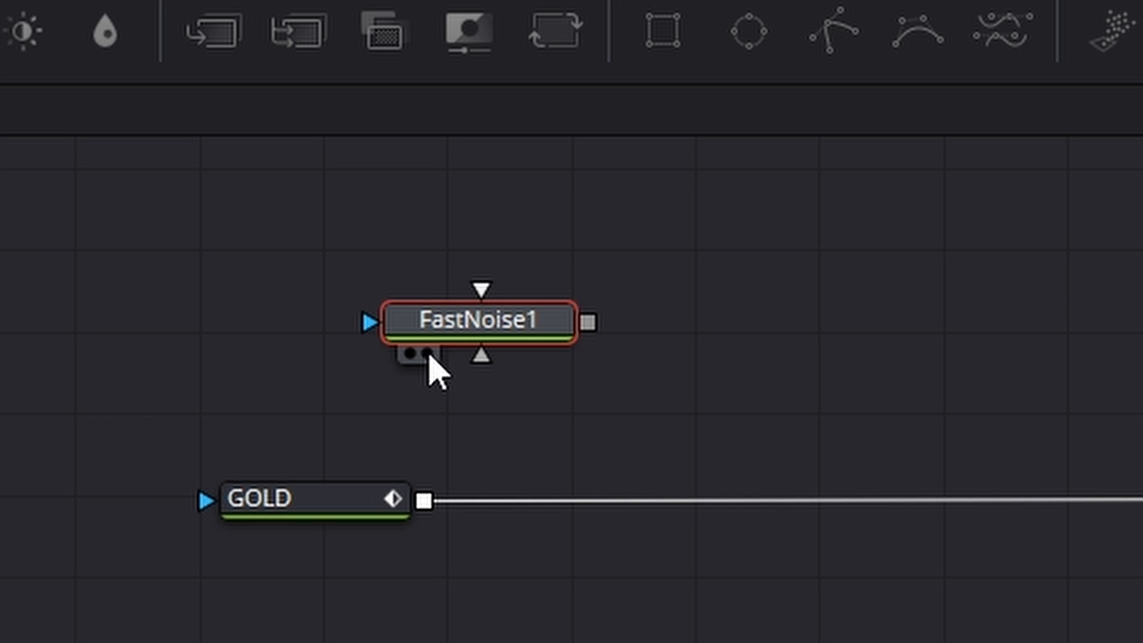
pyautogui.click(428, 355)
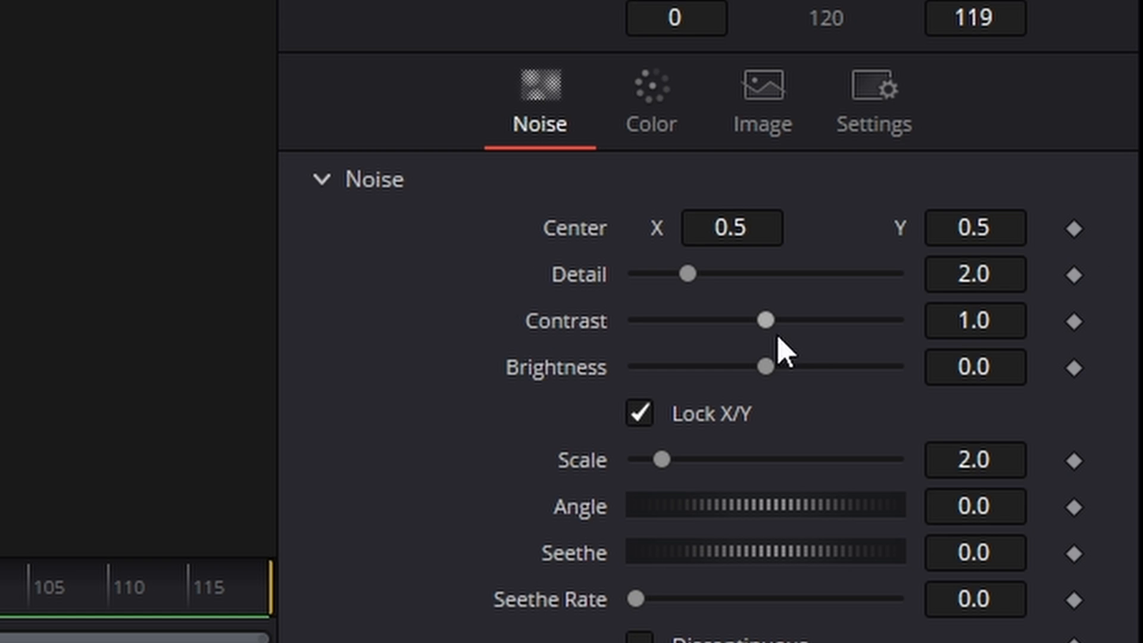
# Set the noise contrast to 2.94, scale to 1.43 and seethe rate to about 0.107, returning the playhead to frame 0.
pyautogui.moveTo(1077, 165); pyautogui.dragTo(1090, 166)
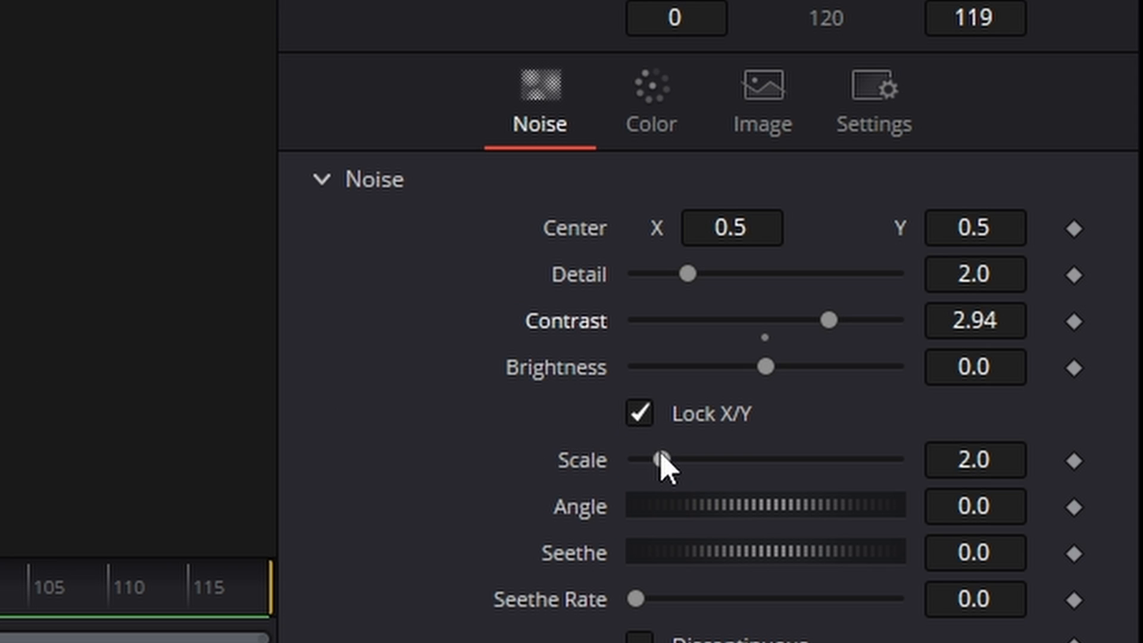
pyautogui.moveTo(662, 457); pyautogui.dragTo(656, 459)
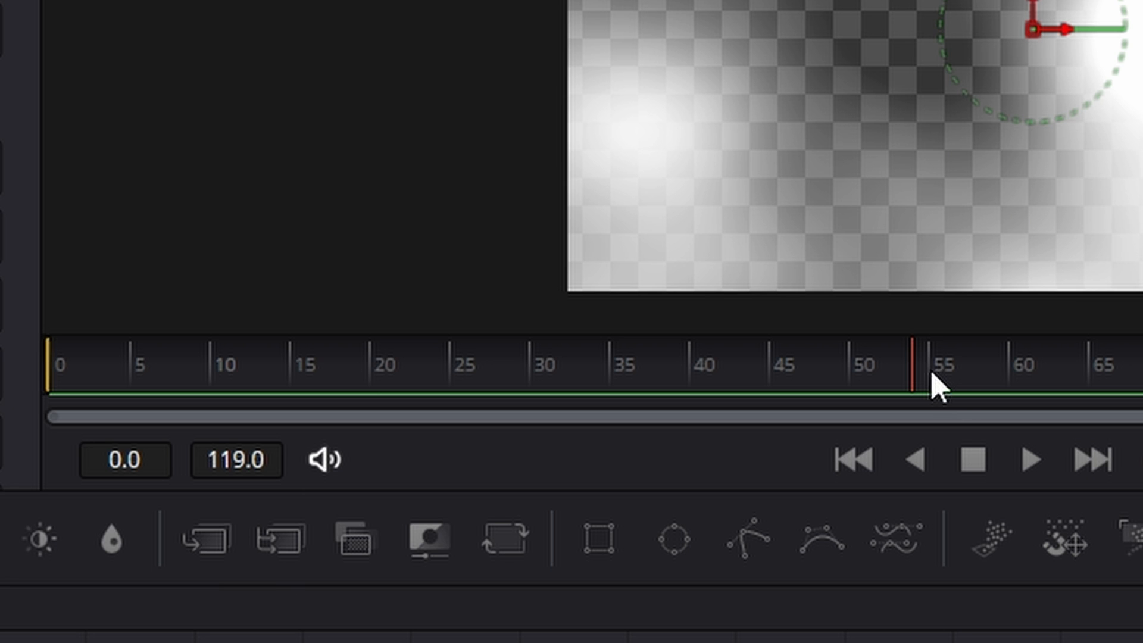
pyautogui.moveTo(931, 383); pyautogui.dragTo(64, 378)
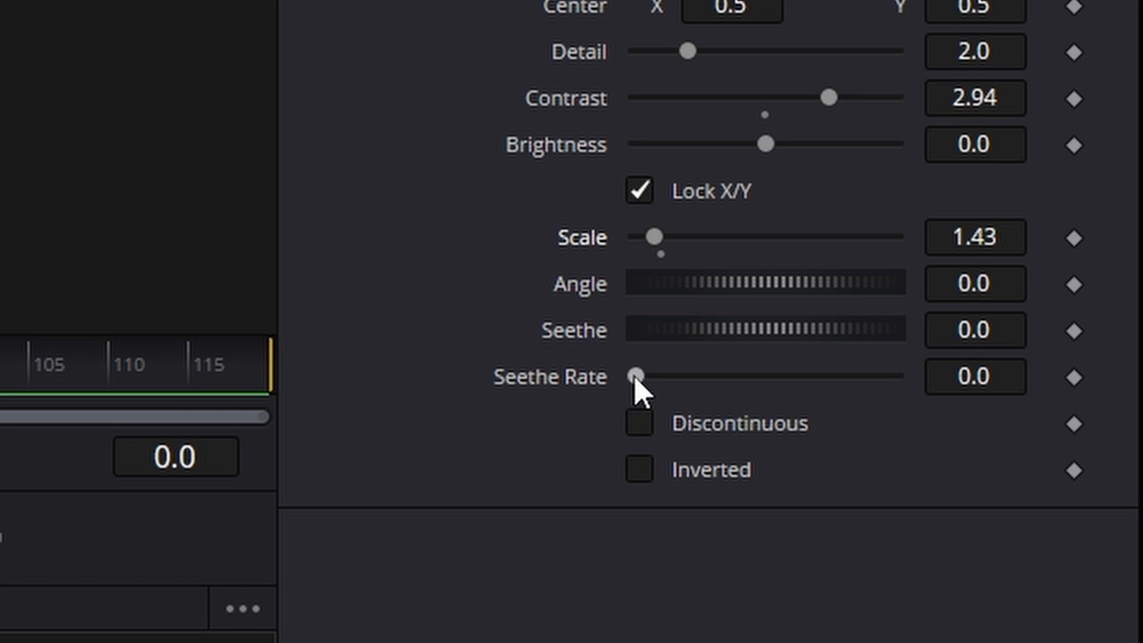
pyautogui.moveTo(635, 378); pyautogui.dragTo(665, 377)
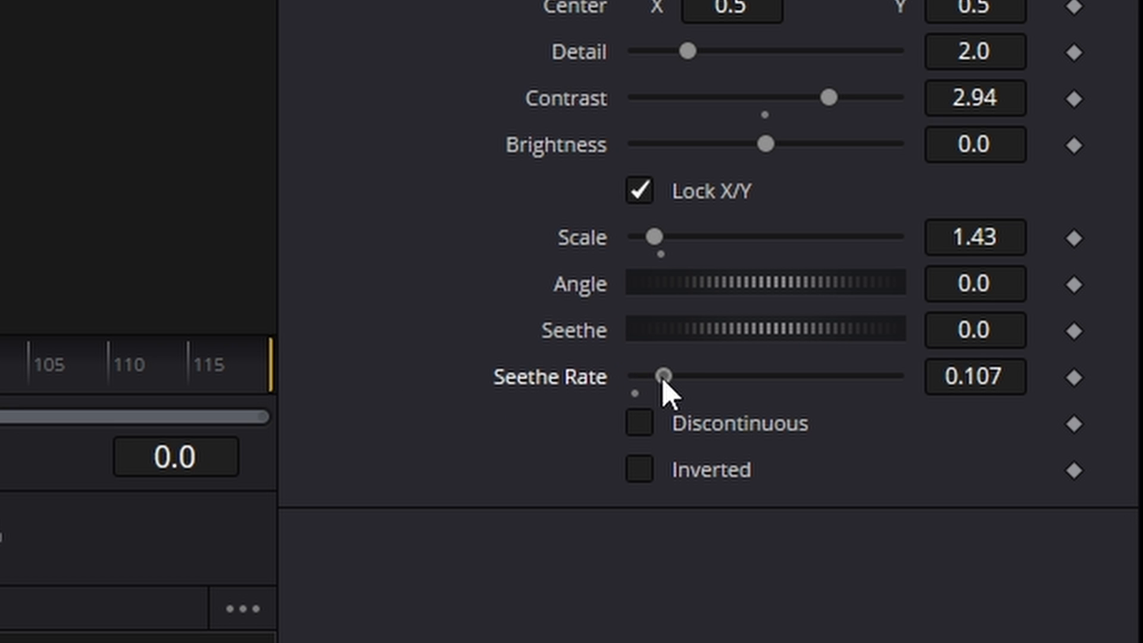
# Keyframe the noise angle from 0 at frame 0 to -90 at frame 119.
pyautogui.click(1075, 285)
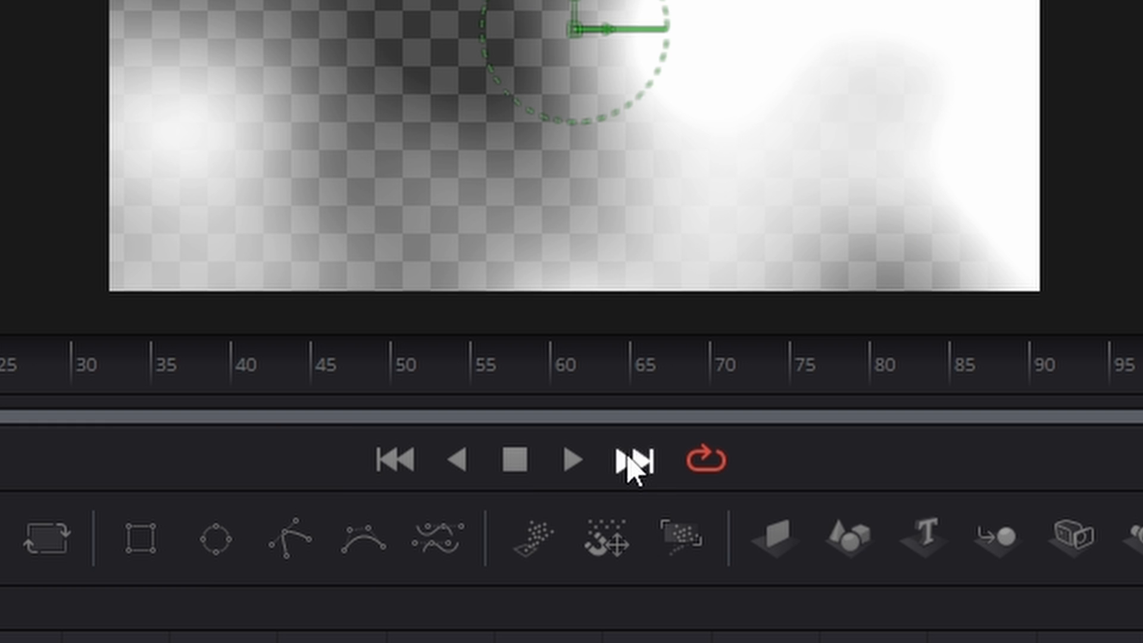
pyautogui.click(628, 461)
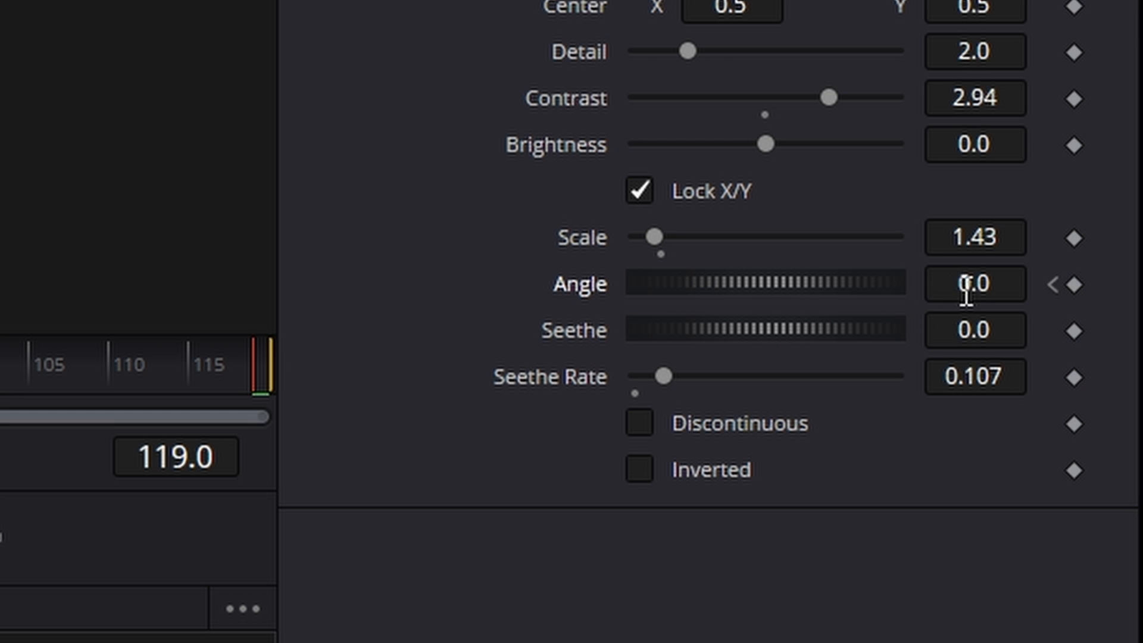
pyautogui.click(965, 286)
pyautogui.write('-90')
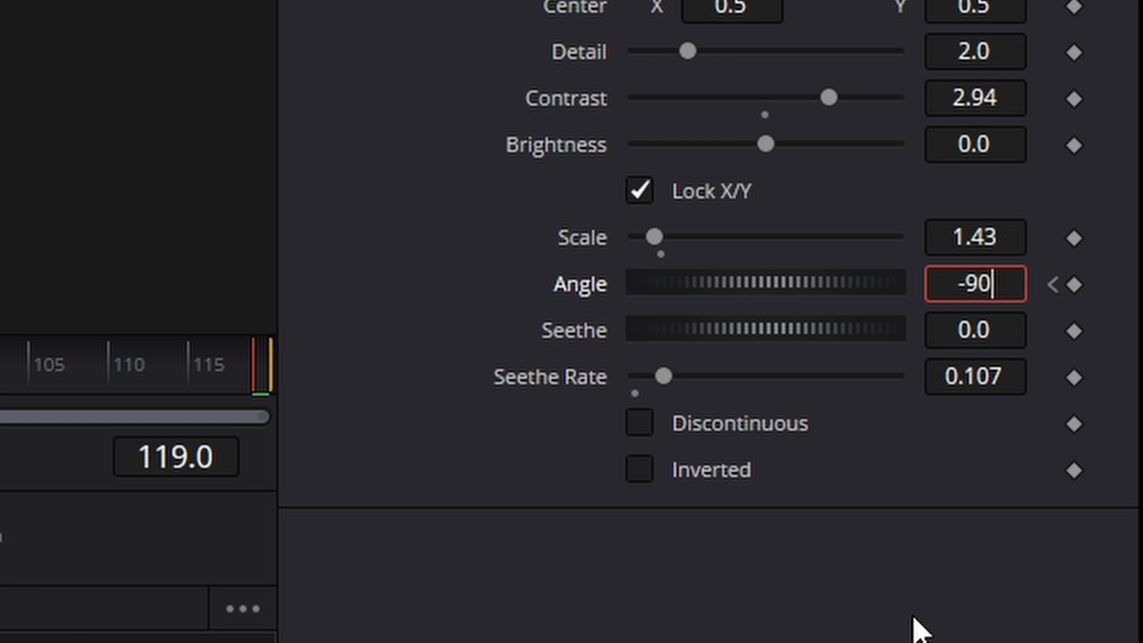
pyautogui.press('Tab')
# Scrub through the noise animation to preview it and lower the noise contrast.
pyautogui.moveTo(95, 415); pyautogui.dragTo(515, 408)
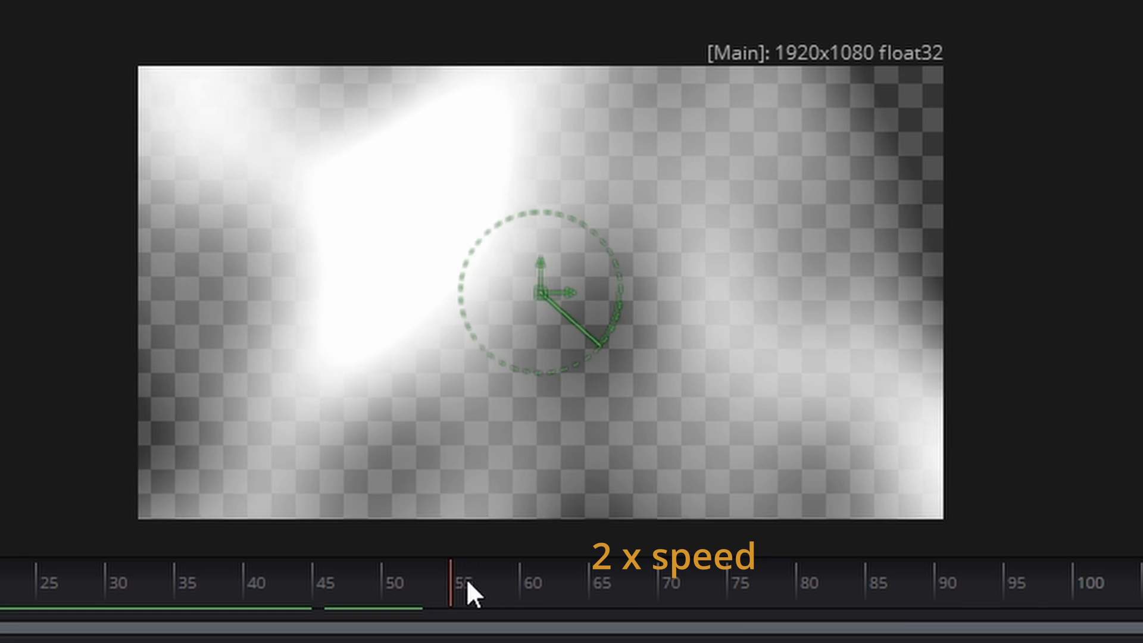
pyautogui.moveTo(468, 582); pyautogui.dragTo(963, 611)
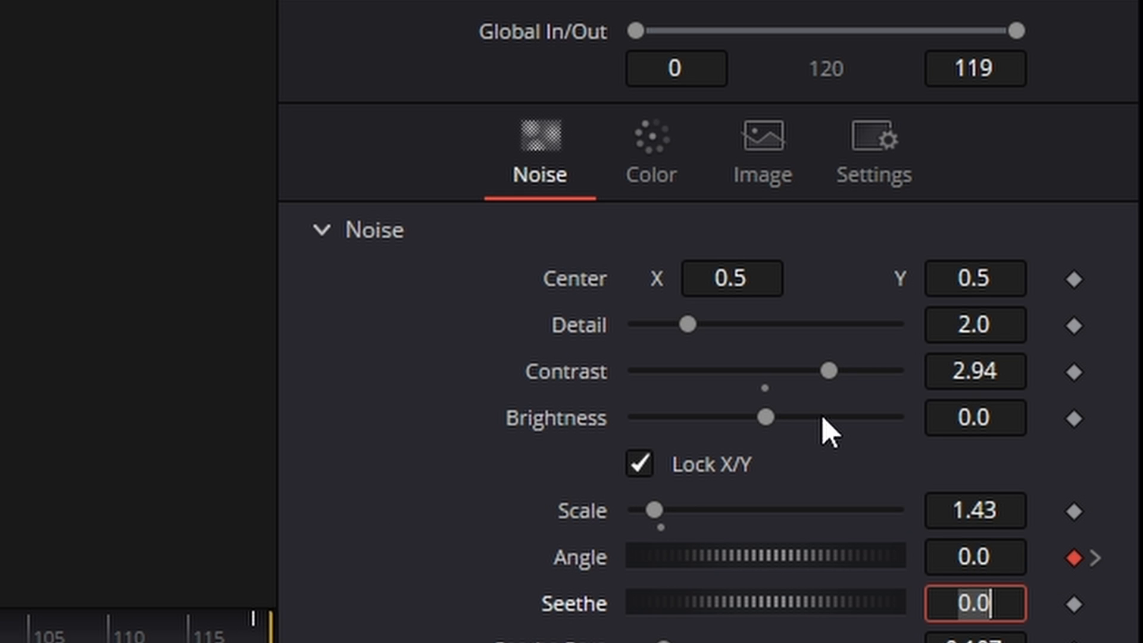
pyautogui.moveTo(828, 372); pyautogui.dragTo(789, 372)
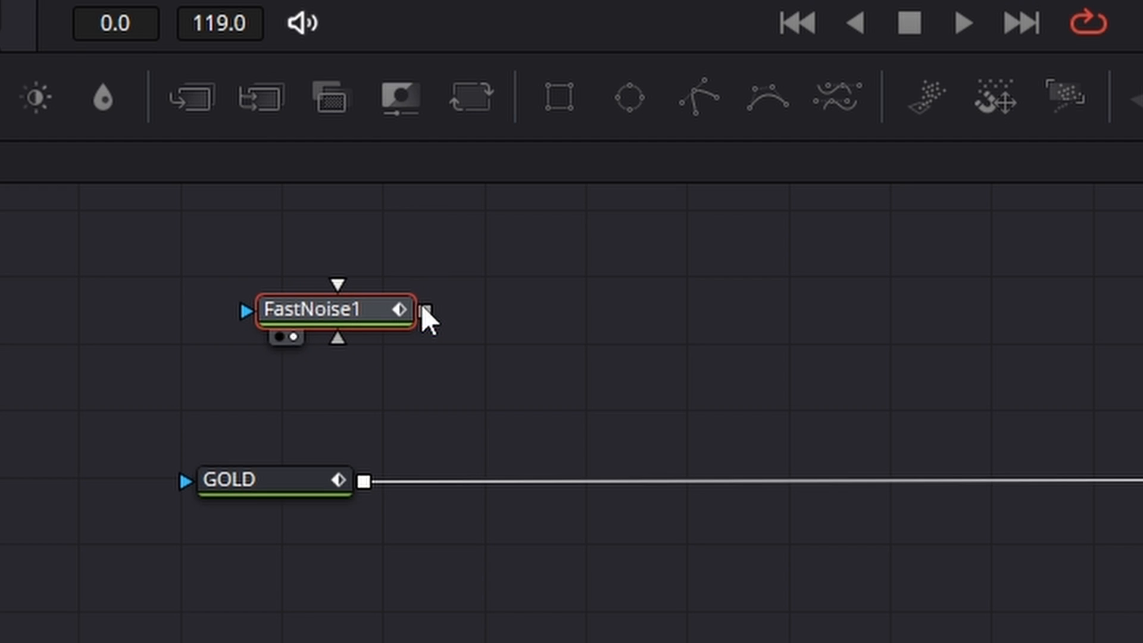
# Connect the FastNoise1 output to GOLD's effect mask input, replacing a trial merge, and align the noise node directly above GOLD.
pyautogui.moveTo(420, 309); pyautogui.dragTo(363, 479)
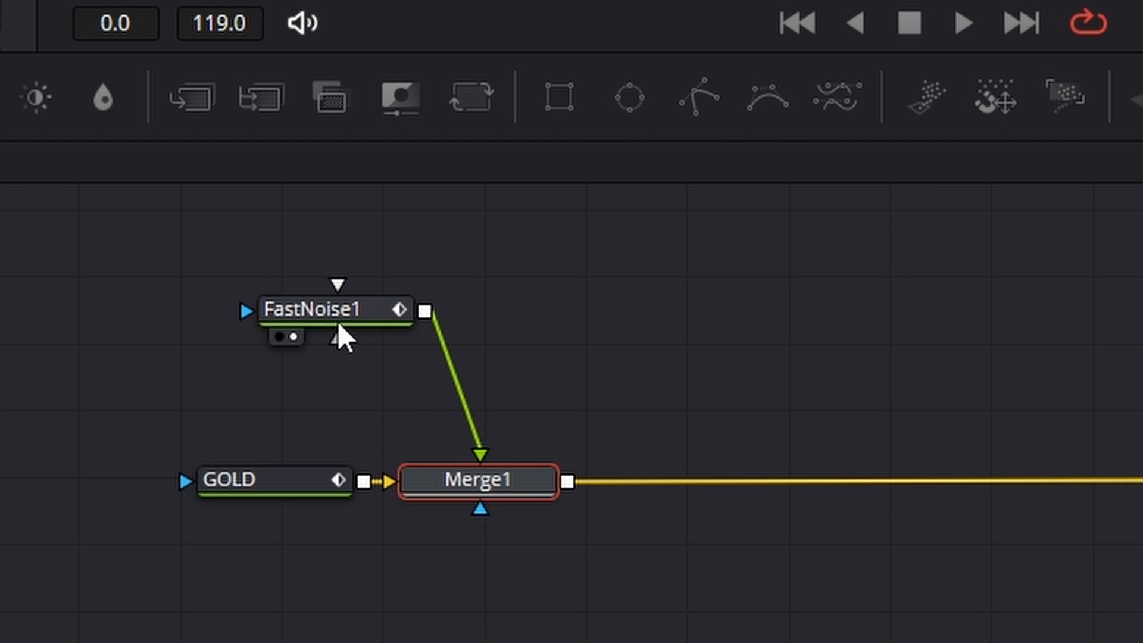
pyautogui.hotkey('ctrl', 'z')
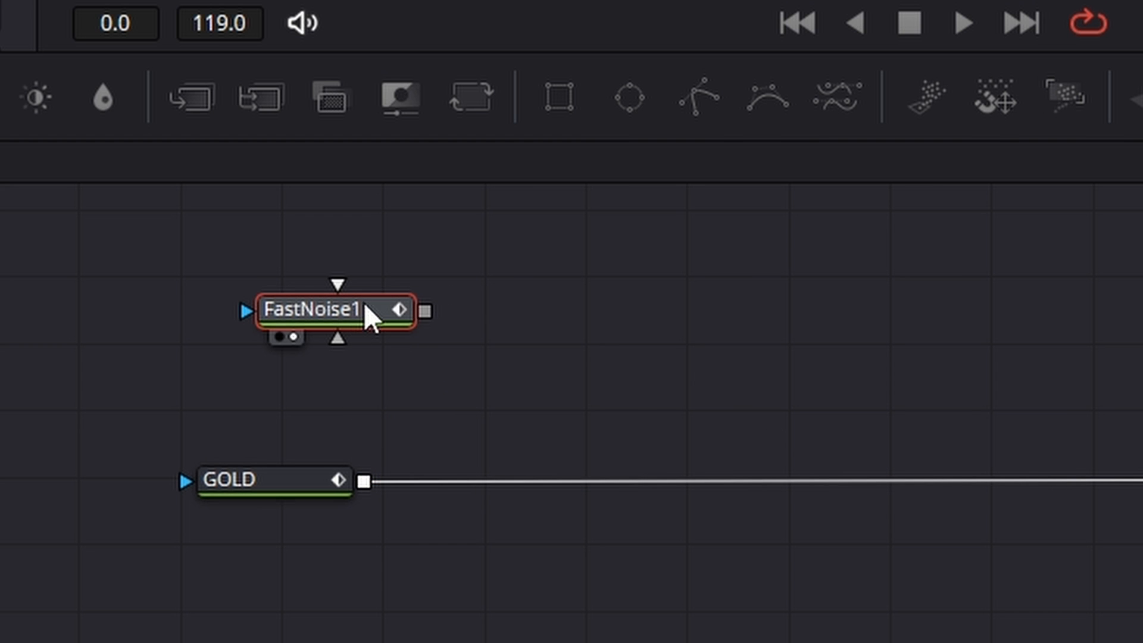
pyautogui.moveTo(365, 305); pyautogui.dragTo(280, 481)
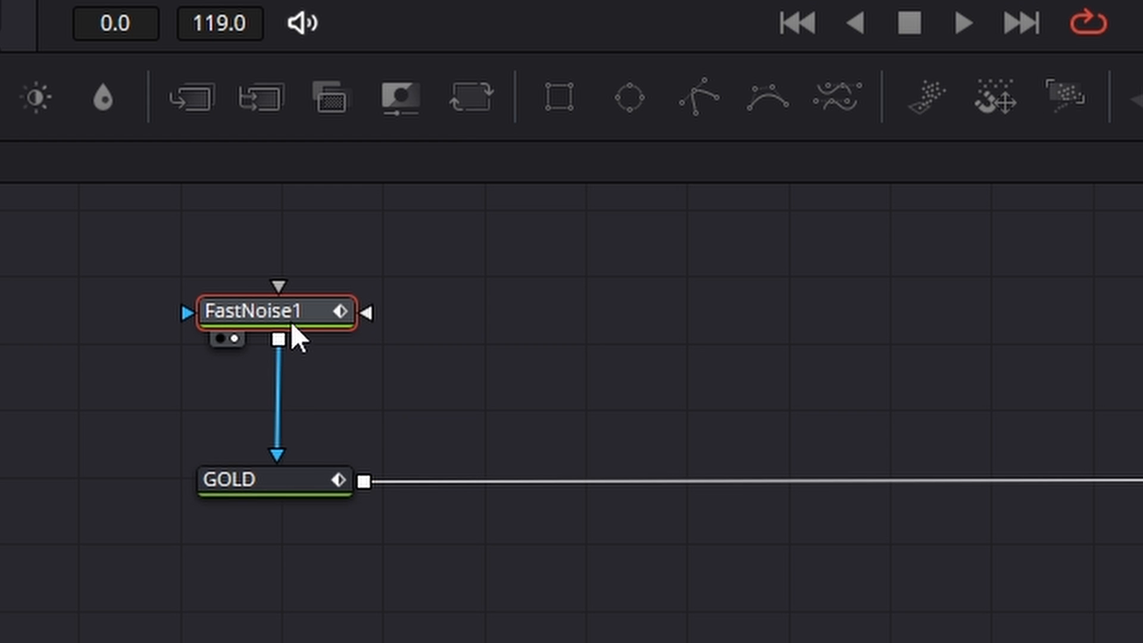
pyautogui.moveTo(294, 317); pyautogui.dragTo(296, 345)
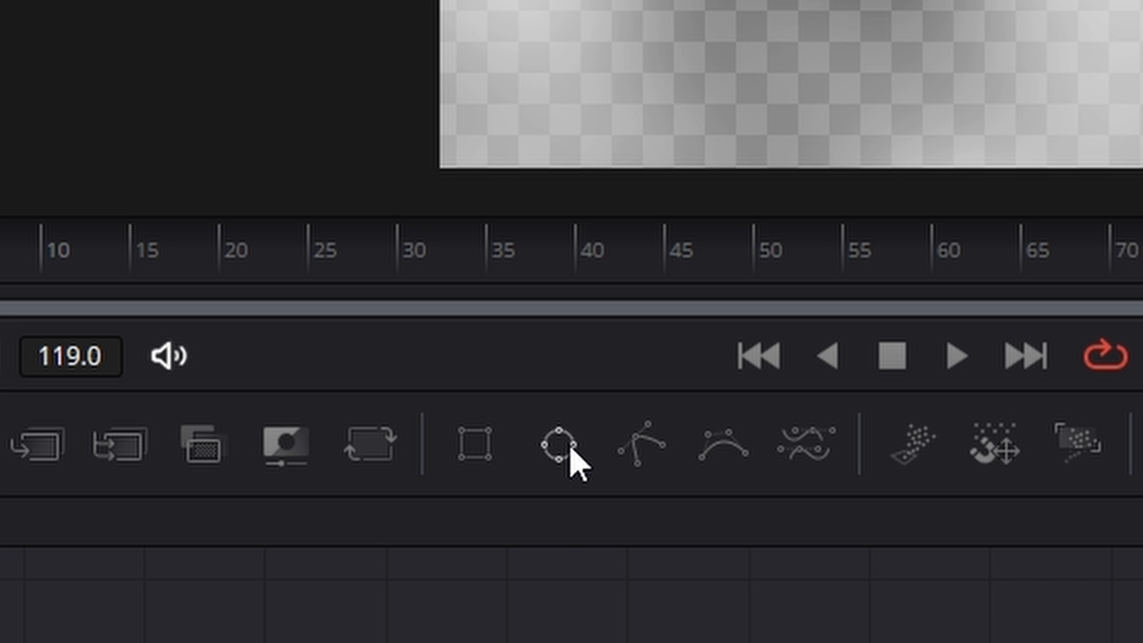
# Add an Ellipse mask above FastNoise1, connect it as the noise node's mask and display MediaOut1 in the viewer.
pyautogui.click(433, 363)
pyautogui.moveTo(558, 626); pyautogui.dragTo(299, 268)
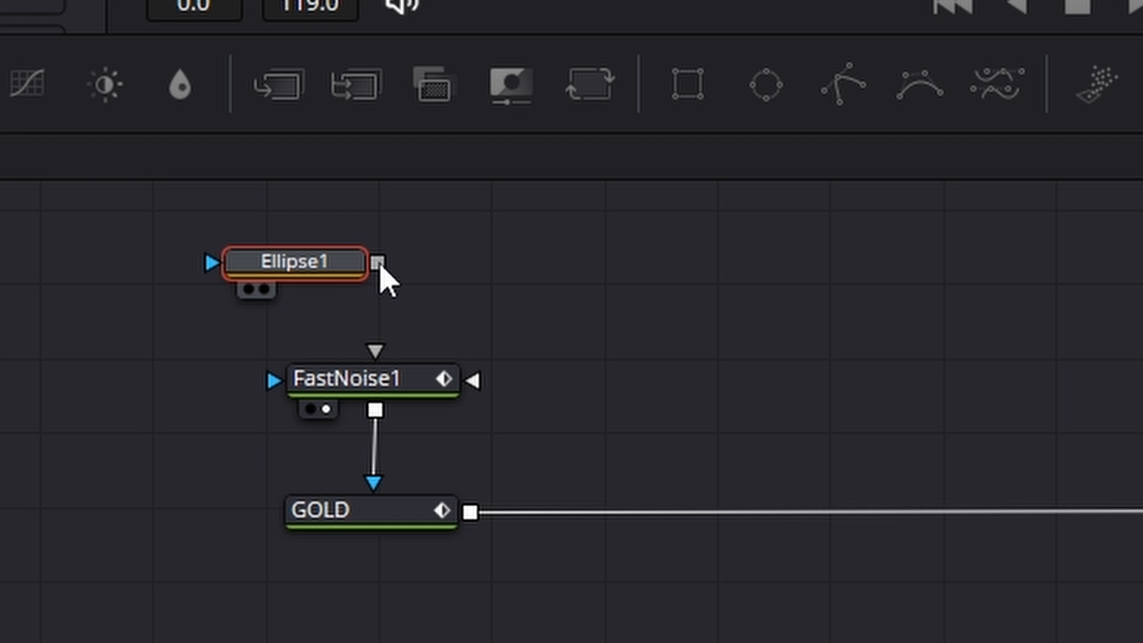
pyautogui.moveTo(381, 265); pyautogui.dragTo(384, 378)
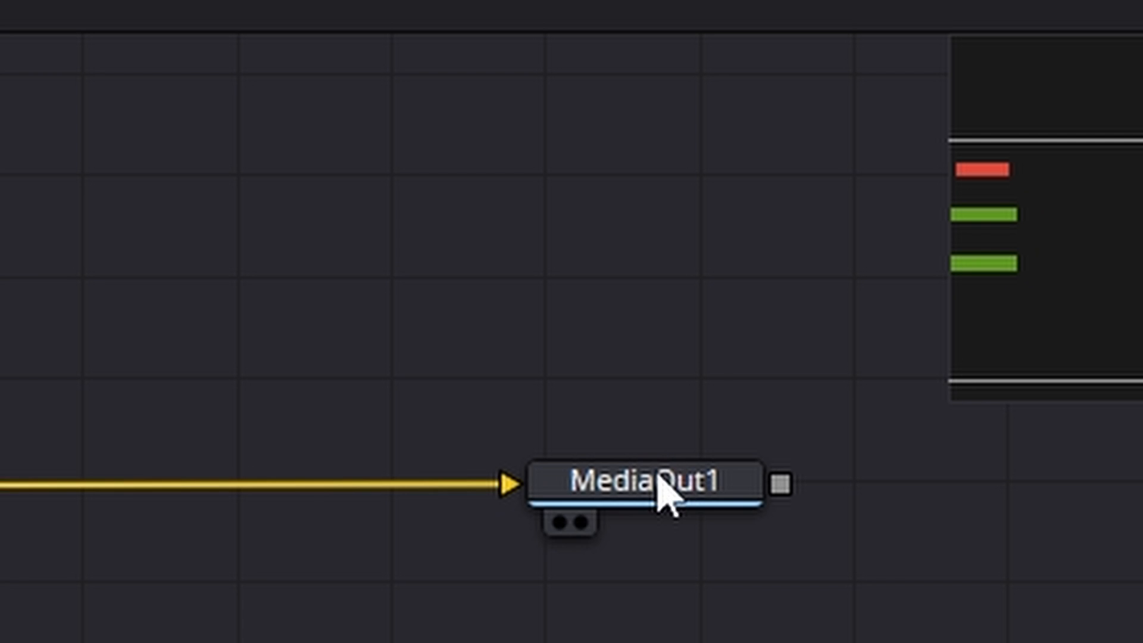
pyautogui.click(664, 498)
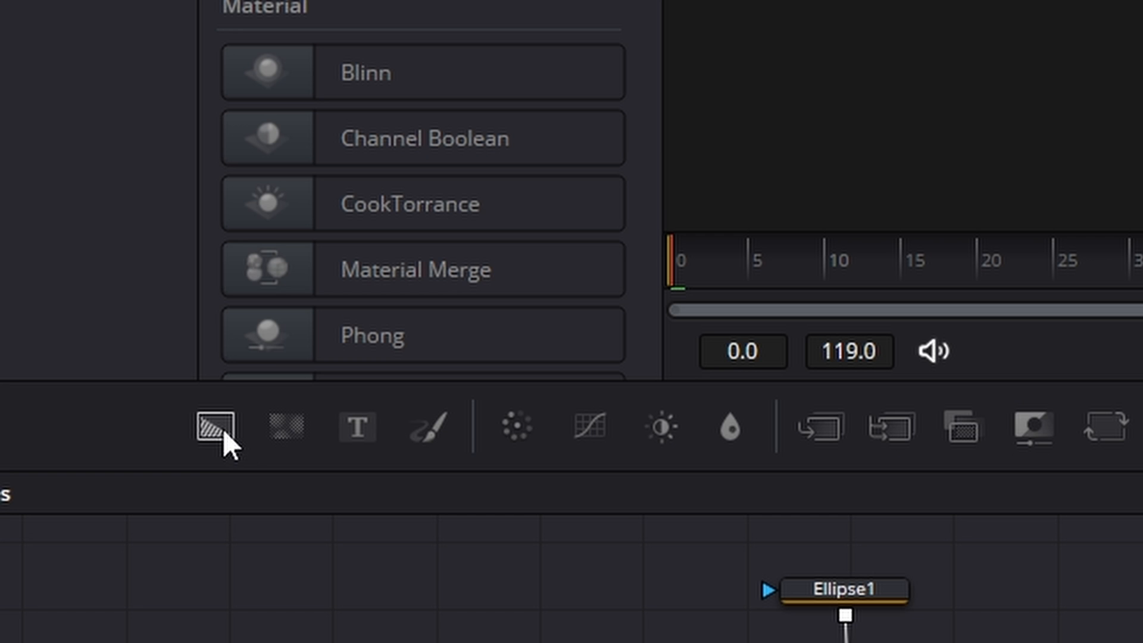
# Add a Background node, merge it over GOLD's output ahead of MediaOut1 and place it higher above the merge.
pyautogui.moveTo(219, 417); pyautogui.dragTo(556, 394)
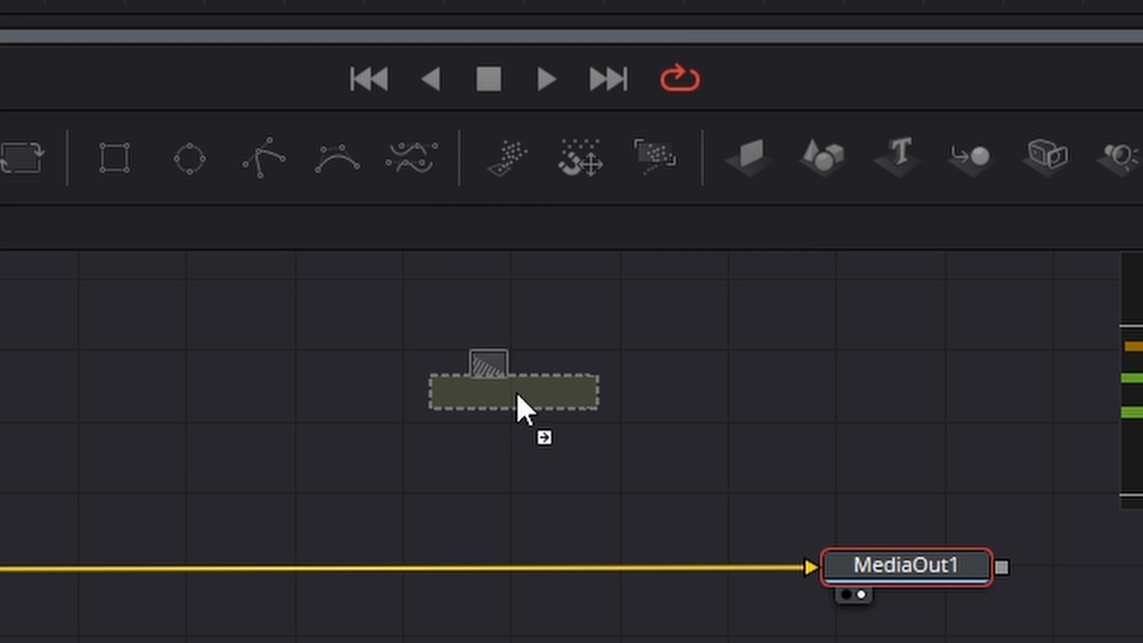
pyautogui.moveTo(651, 393); pyautogui.dragTo(270, 535)
pyautogui.click(1071, 534)
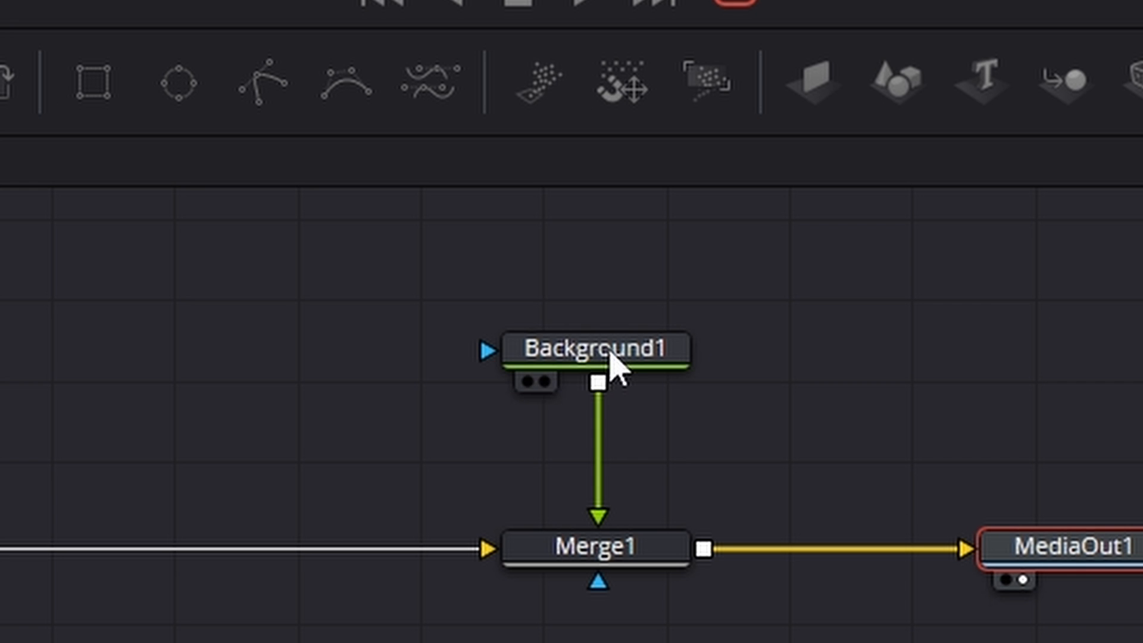
pyautogui.moveTo(611, 357); pyautogui.dragTo(612, 288)
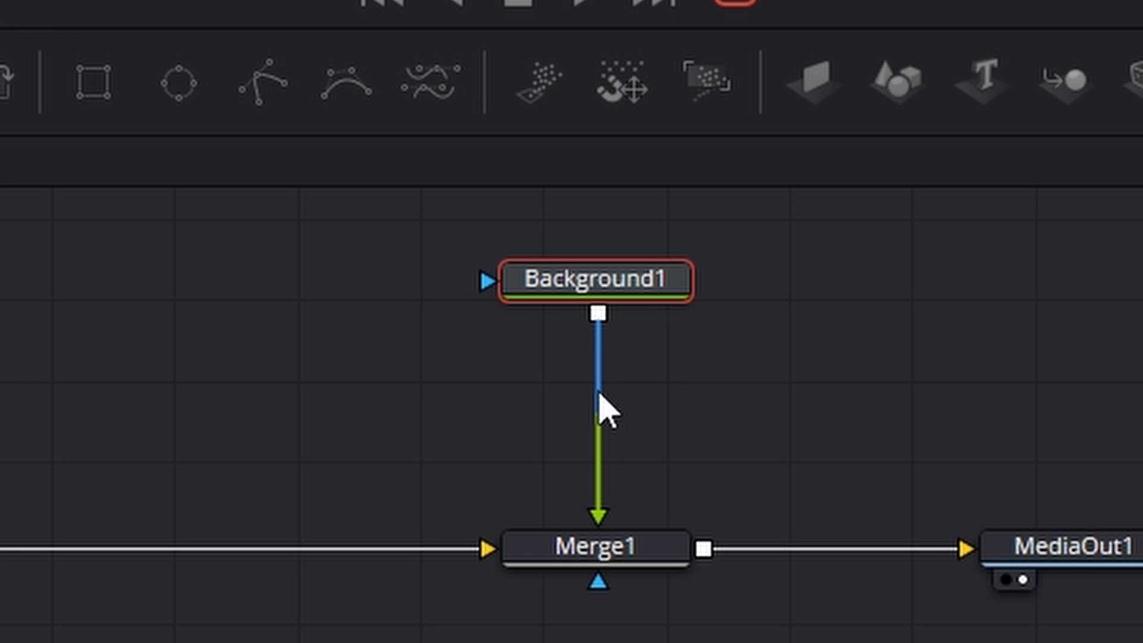
# Swap the inputs of Merge1 so that GOLD feeds the foreground and Background1 the background.
pyautogui.rightClick(580, 565)
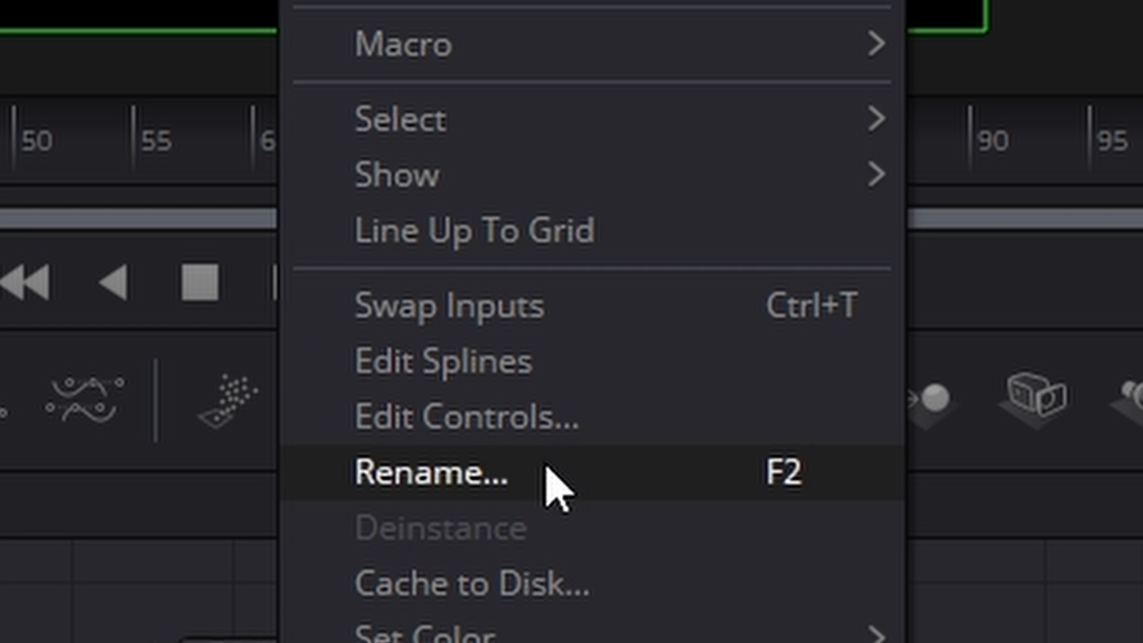
pyautogui.click(569, 339)
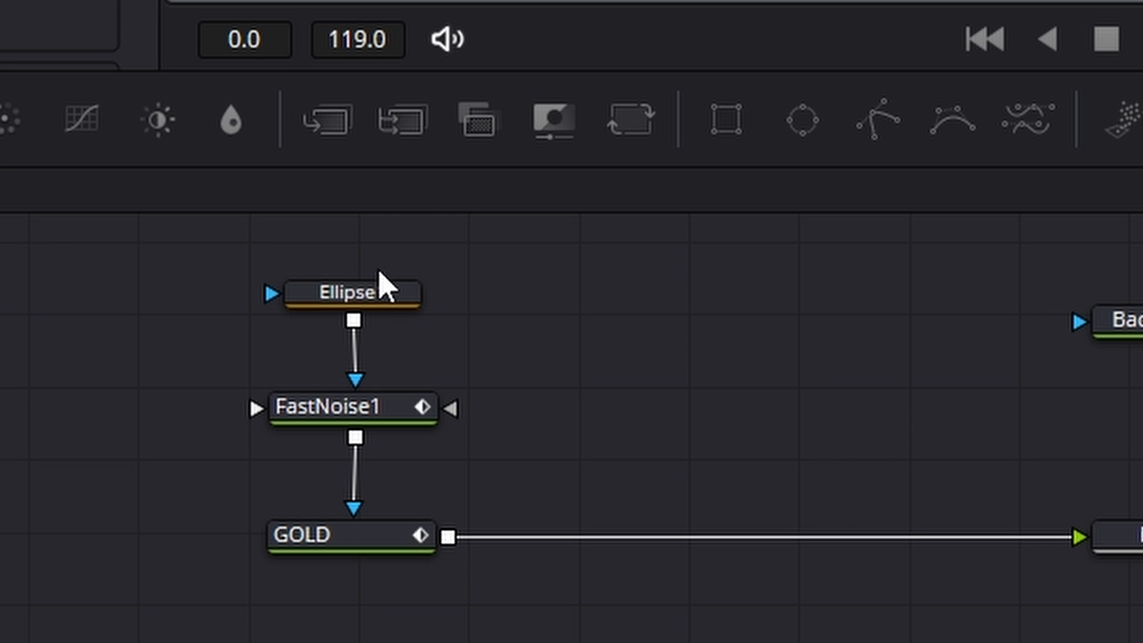
# Turn off Solid on the Ellipse1 mask and slightly increase its border width to form a thin ring.
pyautogui.click(361, 294)
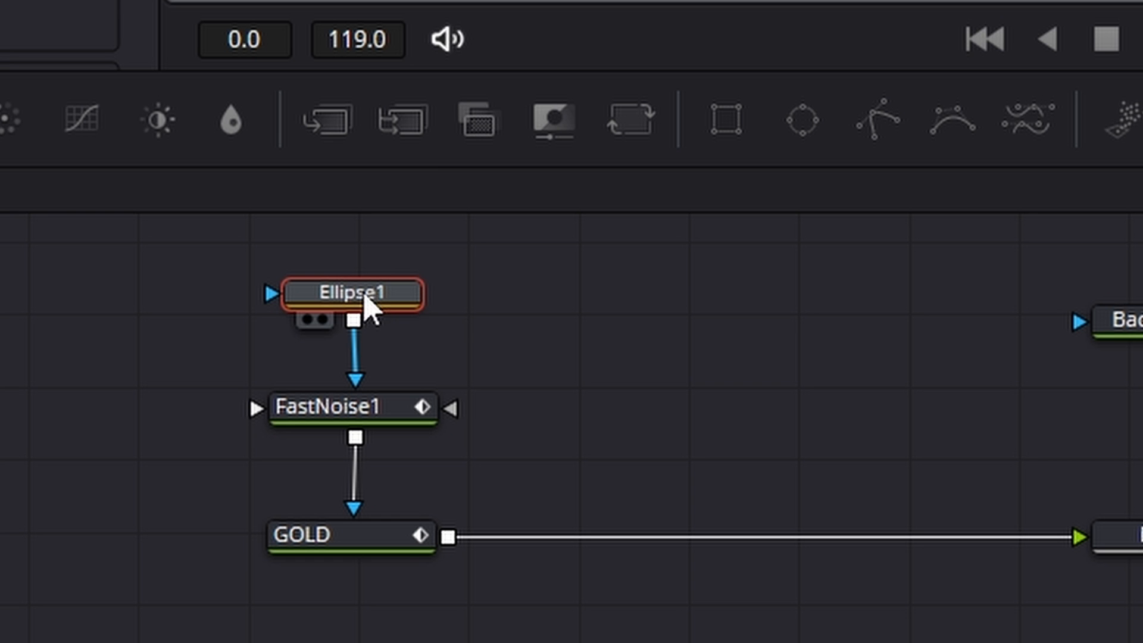
pyautogui.moveTo(355, 302)
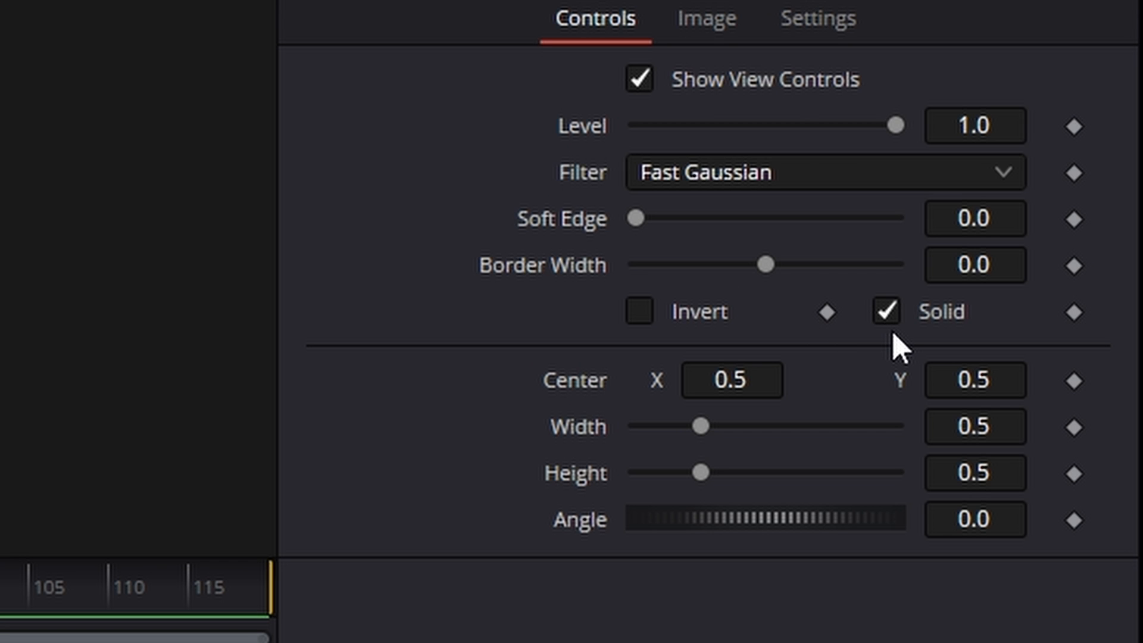
pyautogui.click(885, 317)
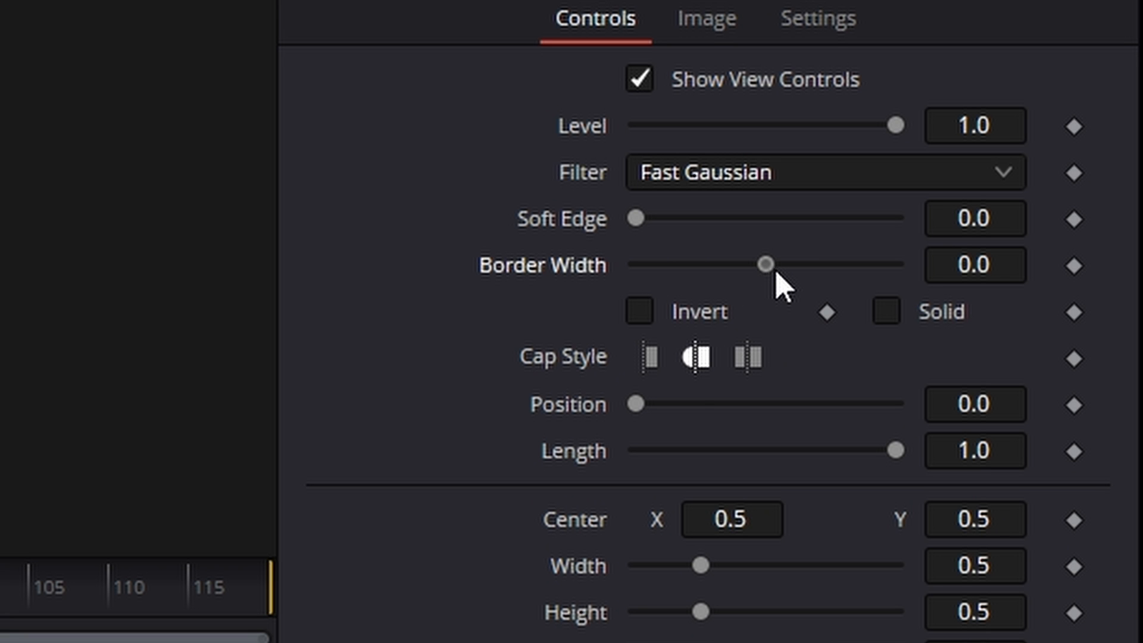
pyautogui.moveTo(776, 272); pyautogui.dragTo(803, 271)
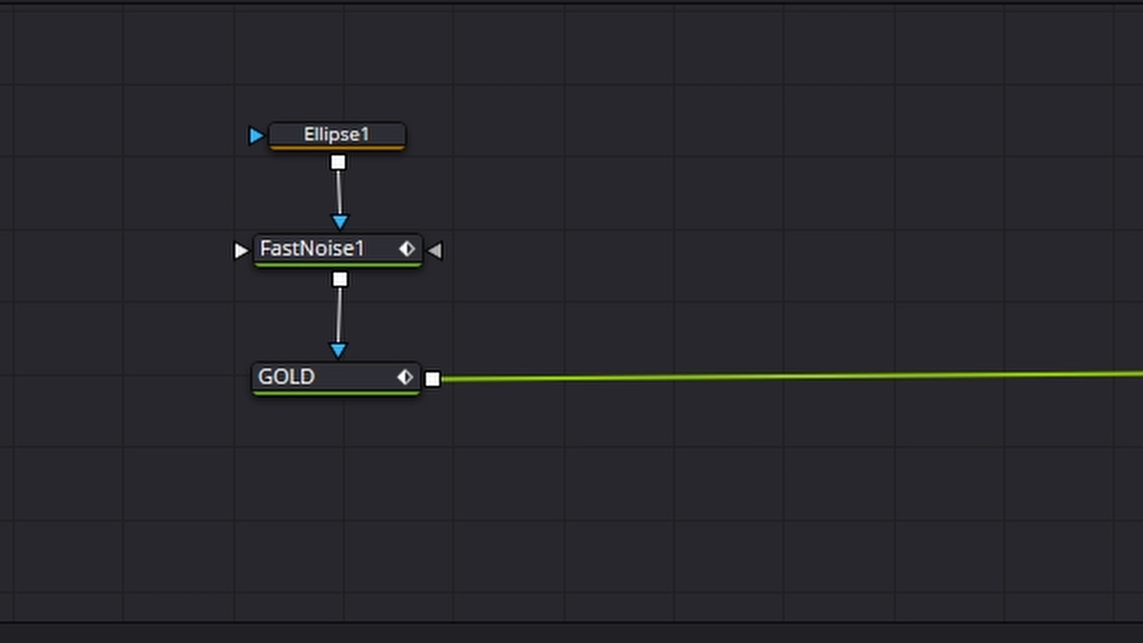
pyautogui.click(832, 224)
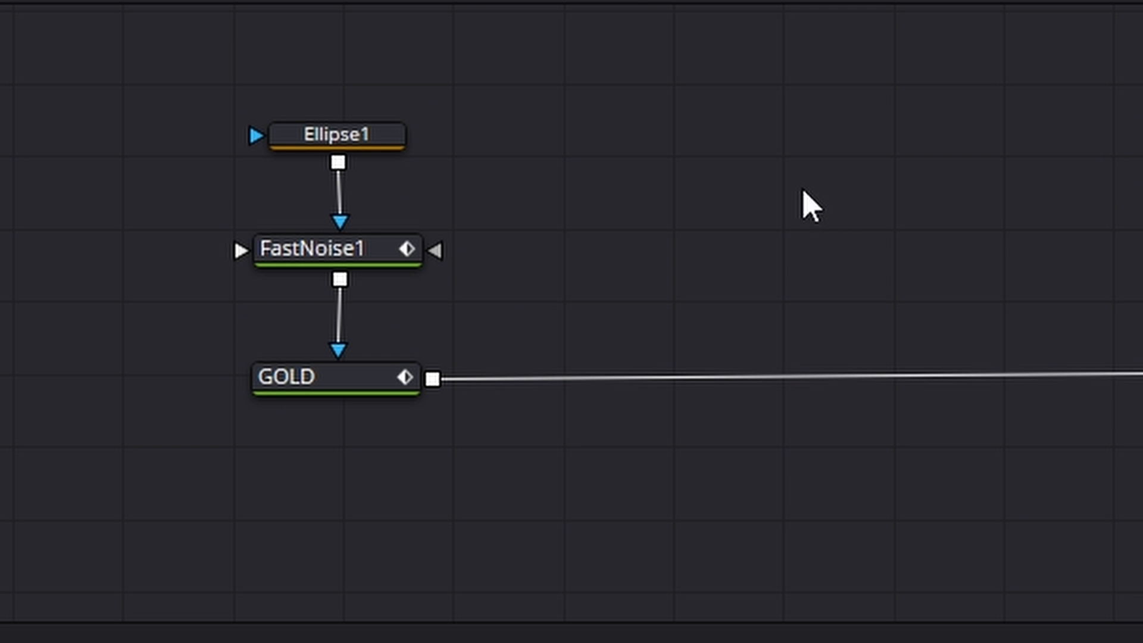
# Insert a Bevel node between GOLD and Merge1 and nudge it down slightly in the node row.
pyautogui.click(340, 384)
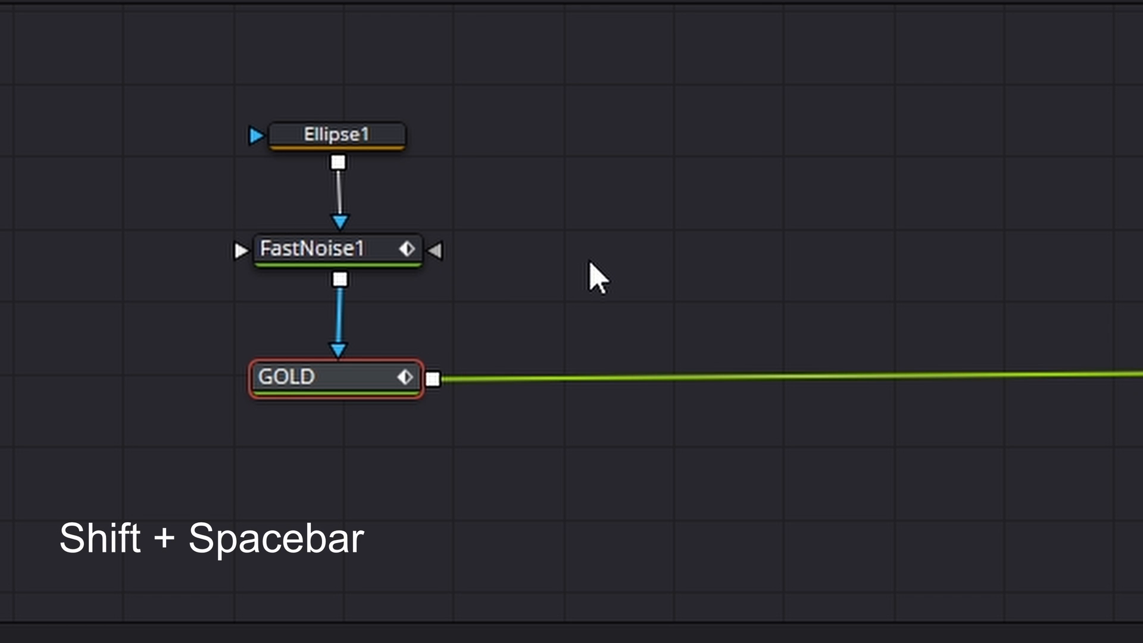
pyautogui.hotkey('shift', 'space')
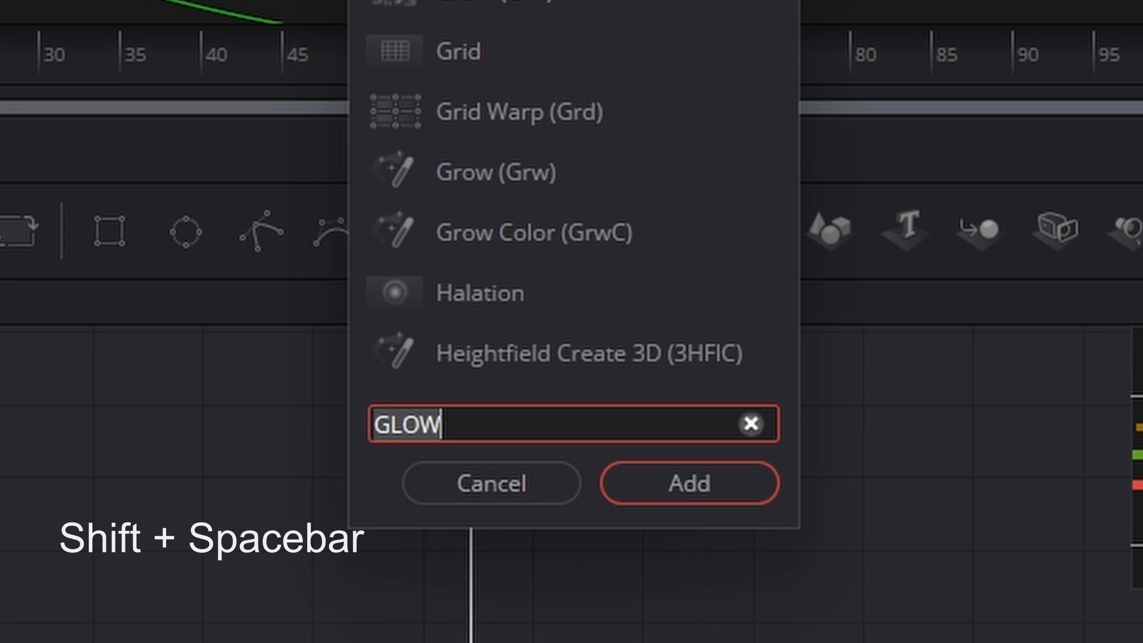
pyautogui.press('BackSpace')
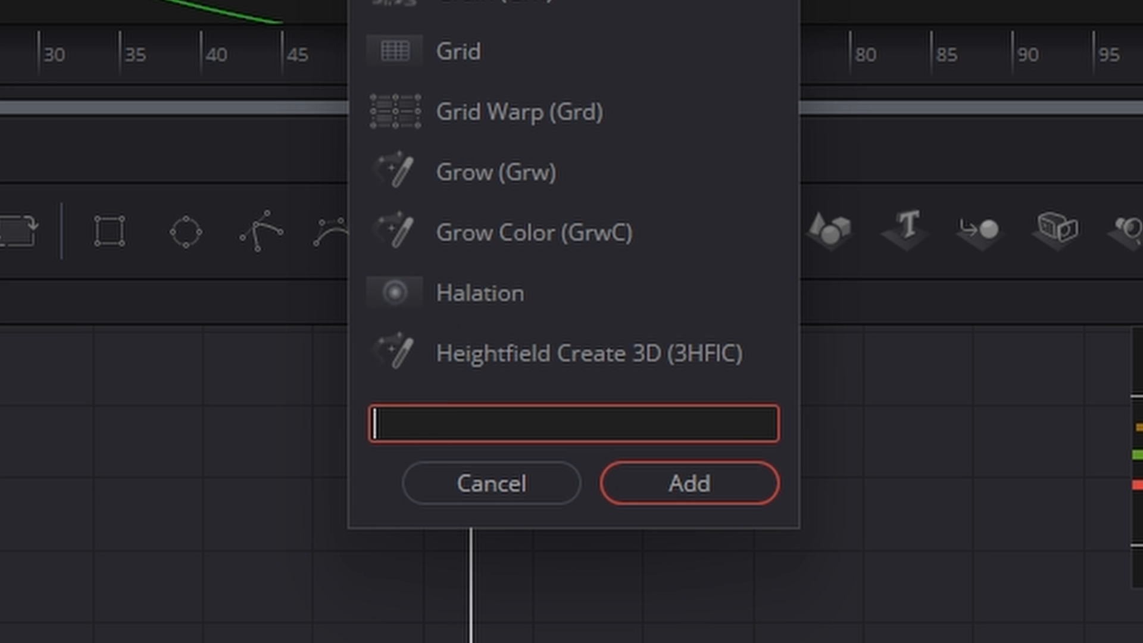
pyautogui.write('BEV')
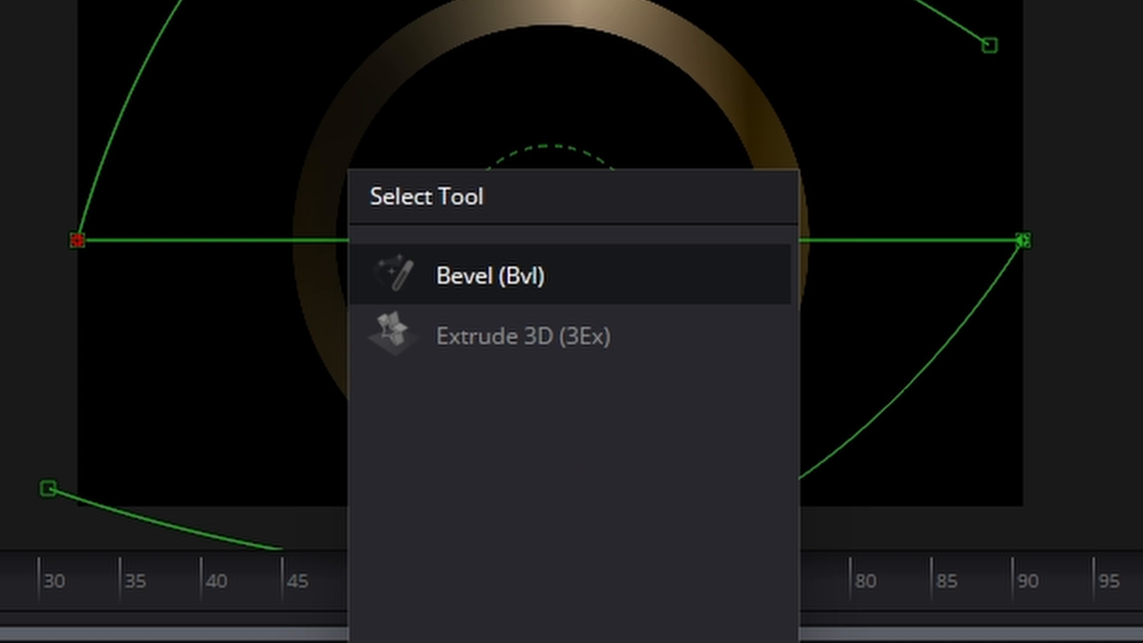
pyautogui.press('Return')
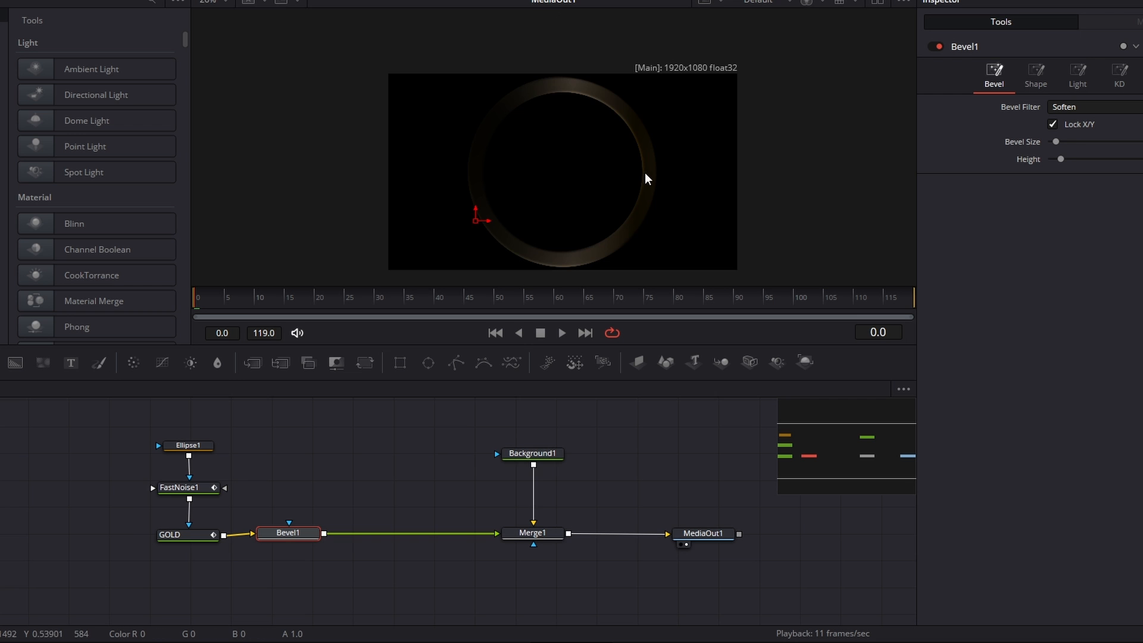
pyautogui.scroll(5, 779, 253)
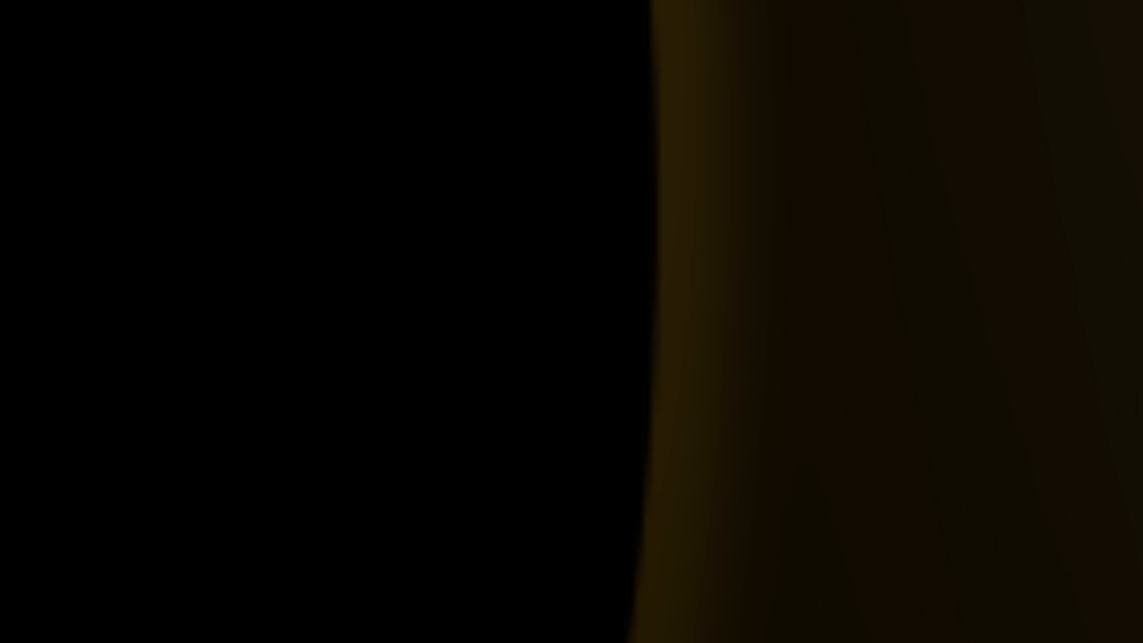
pyautogui.scroll(-5, 992, 333)
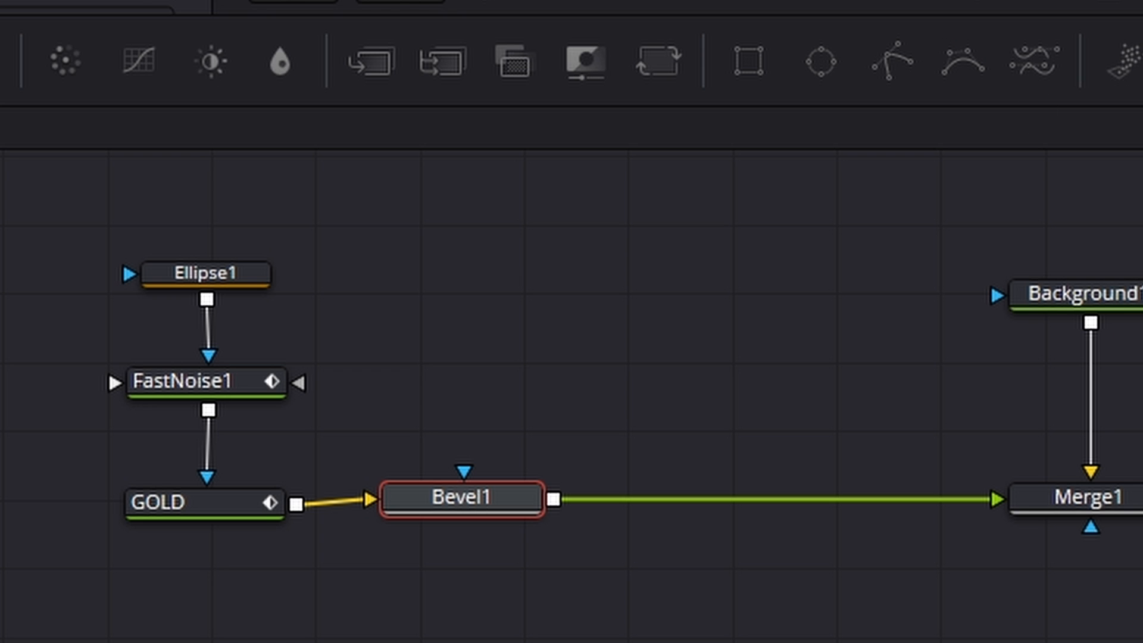
pyautogui.moveTo(462, 506); pyautogui.dragTo(462, 517)
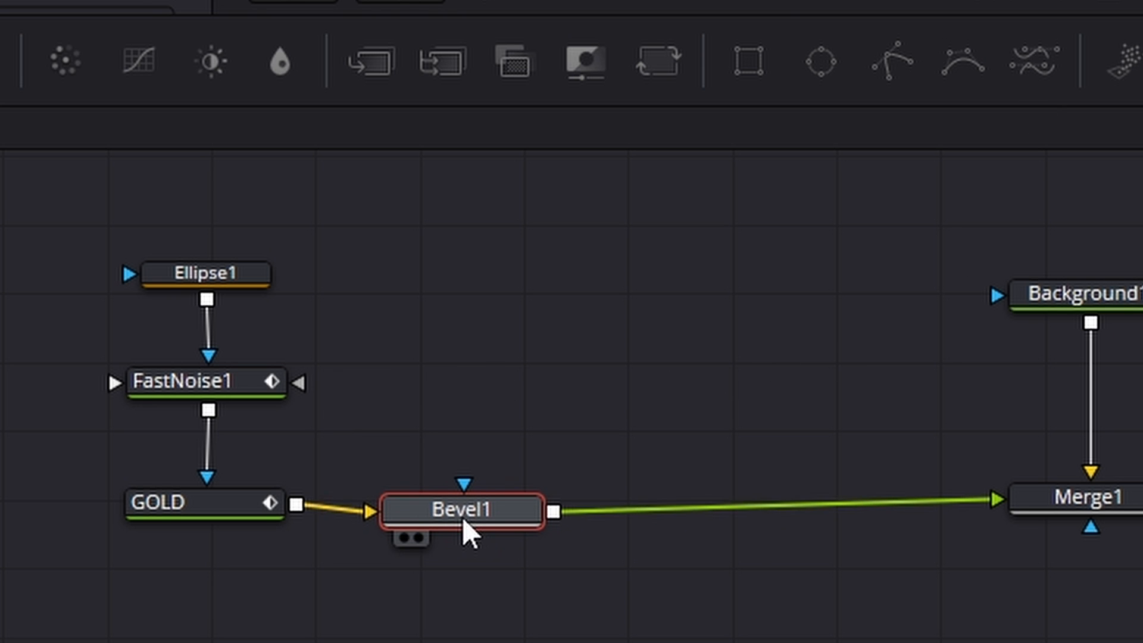
# Add a Glow node after Bevel1, raise its Glow to 0.907 and slightly reduce the Glow Size.
pyautogui.hotkey('shift', 'space')
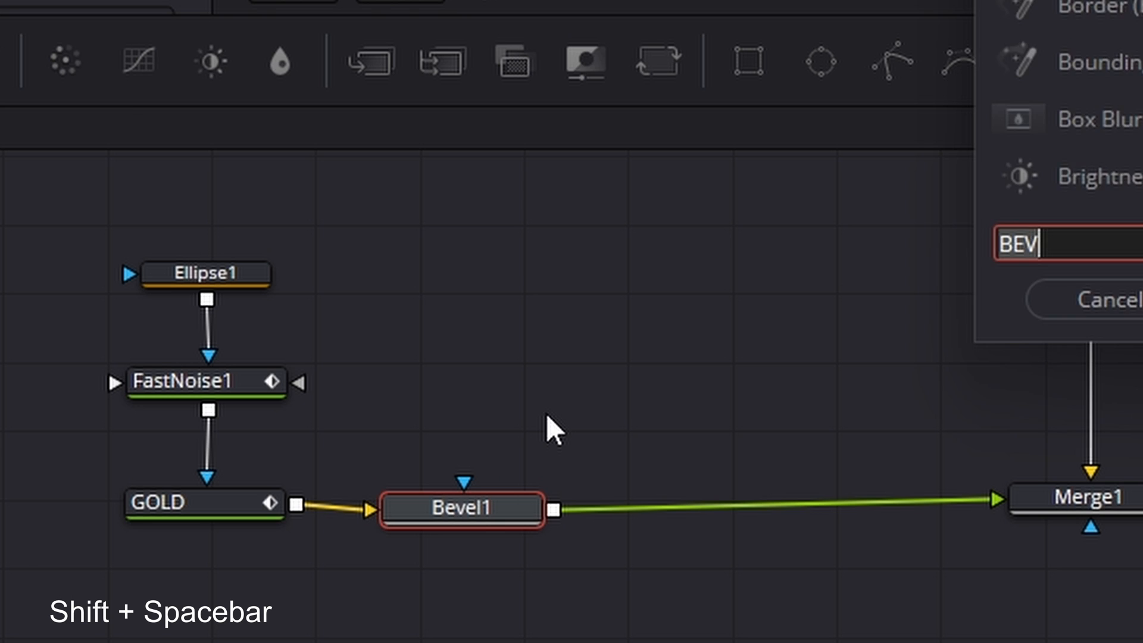
pyautogui.press('BackSpace')
pyautogui.write('GLOW')
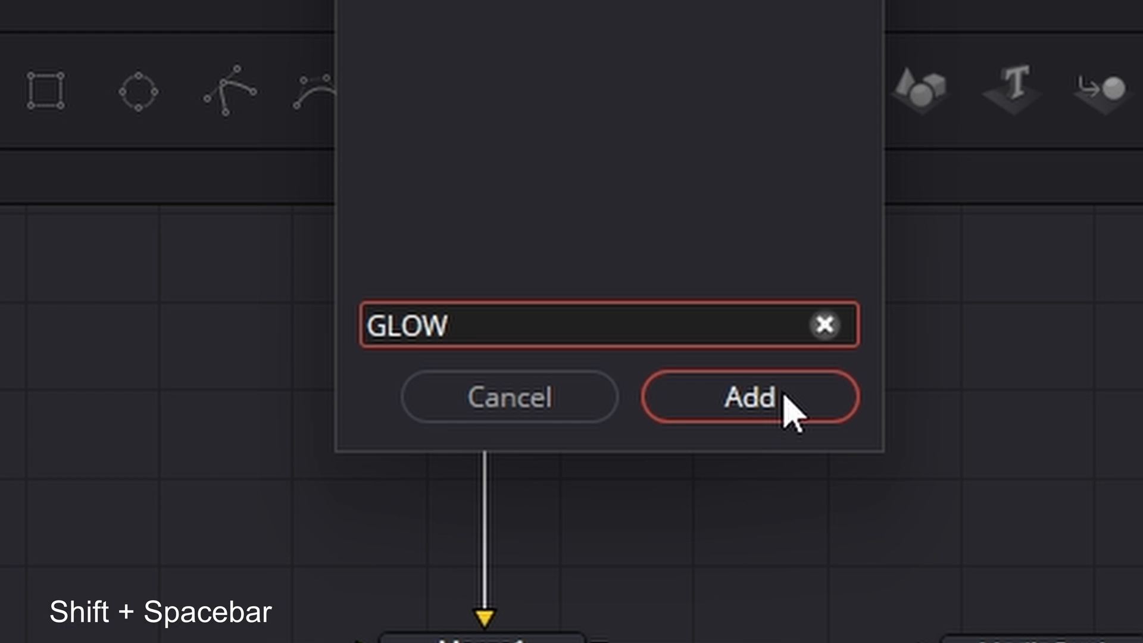
pyautogui.click(791, 408)
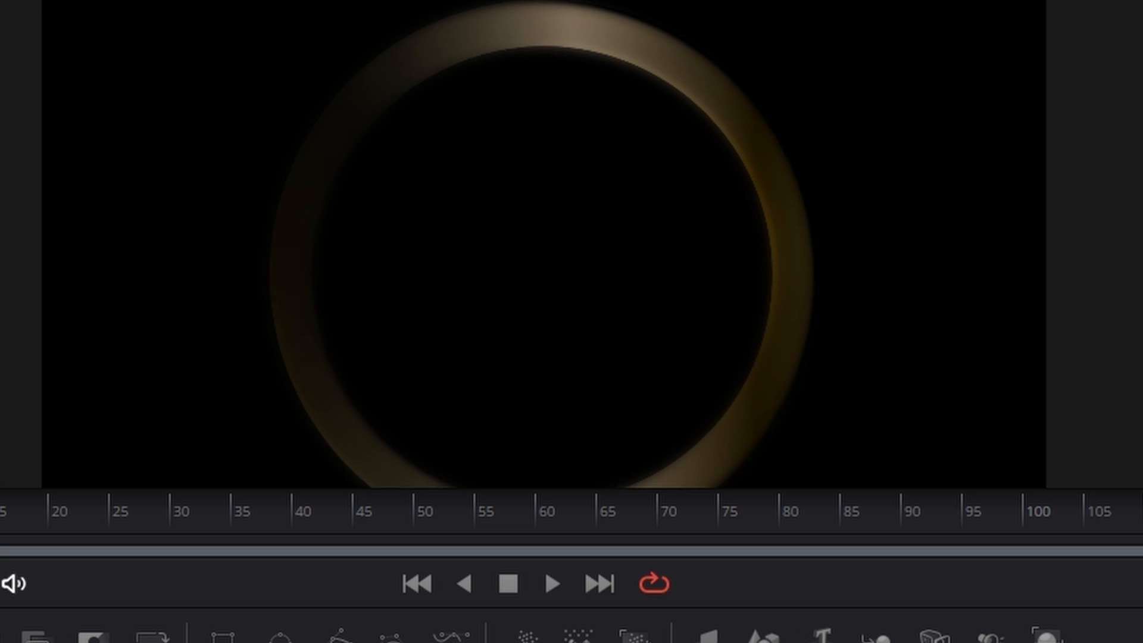
pyautogui.moveTo(842, 264); pyautogui.dragTo(884, 267)
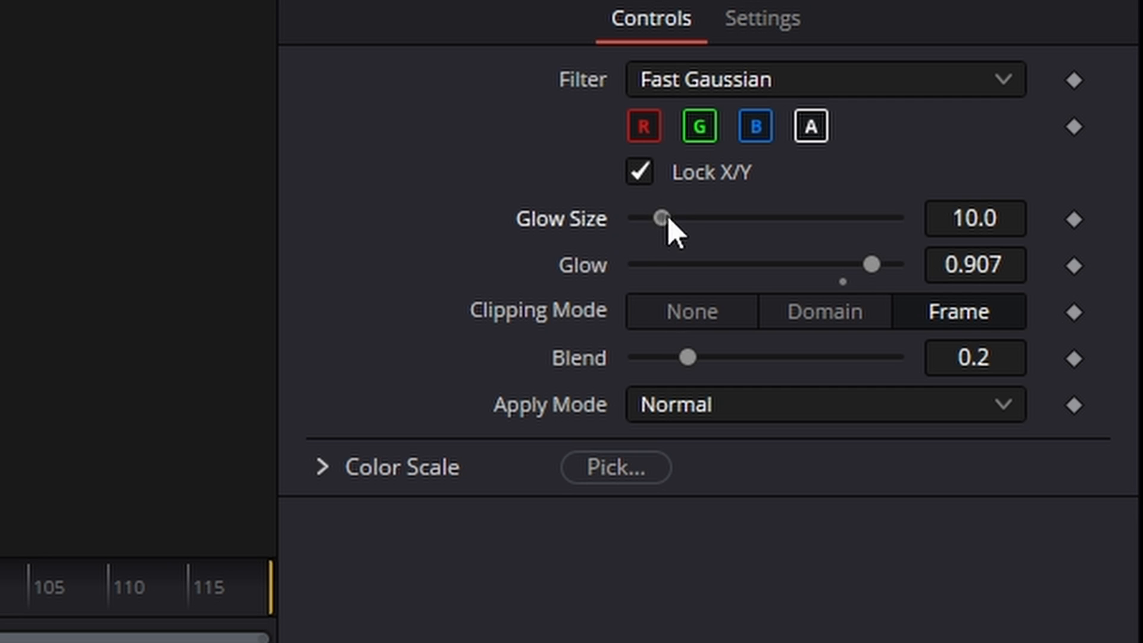
pyautogui.moveTo(669, 224); pyautogui.dragTo(657, 227)
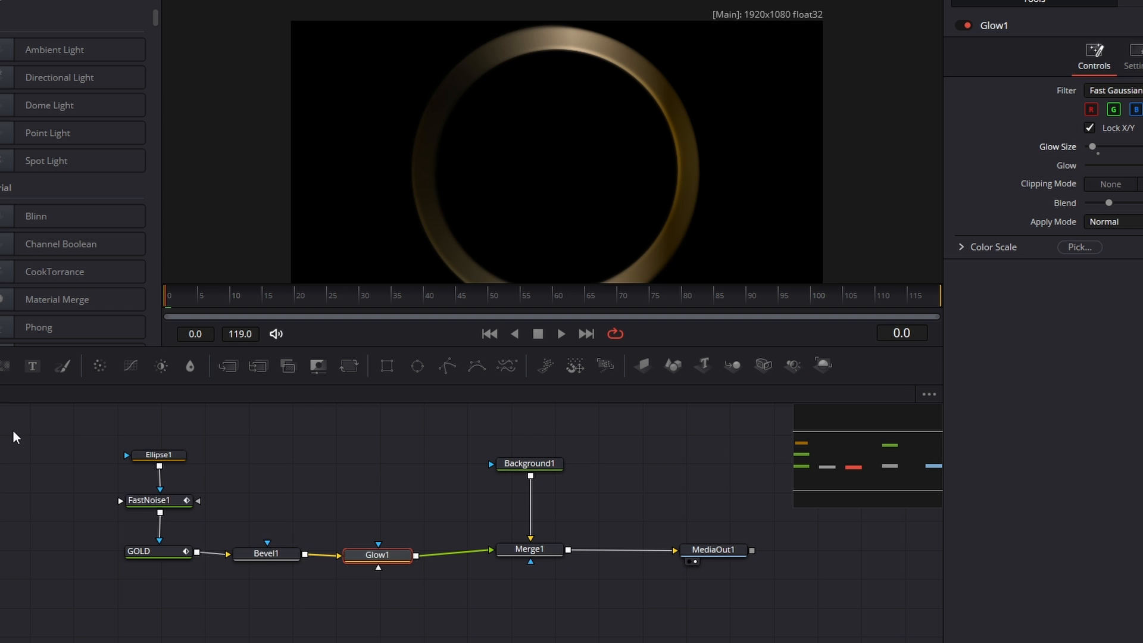
# Shift the node group from Ellipse1 to Glow1 left to make room before Merge1 and nudge Glow1 into line with Bevel1.
pyautogui.moveTo(12, 433); pyautogui.dragTo(409, 624)
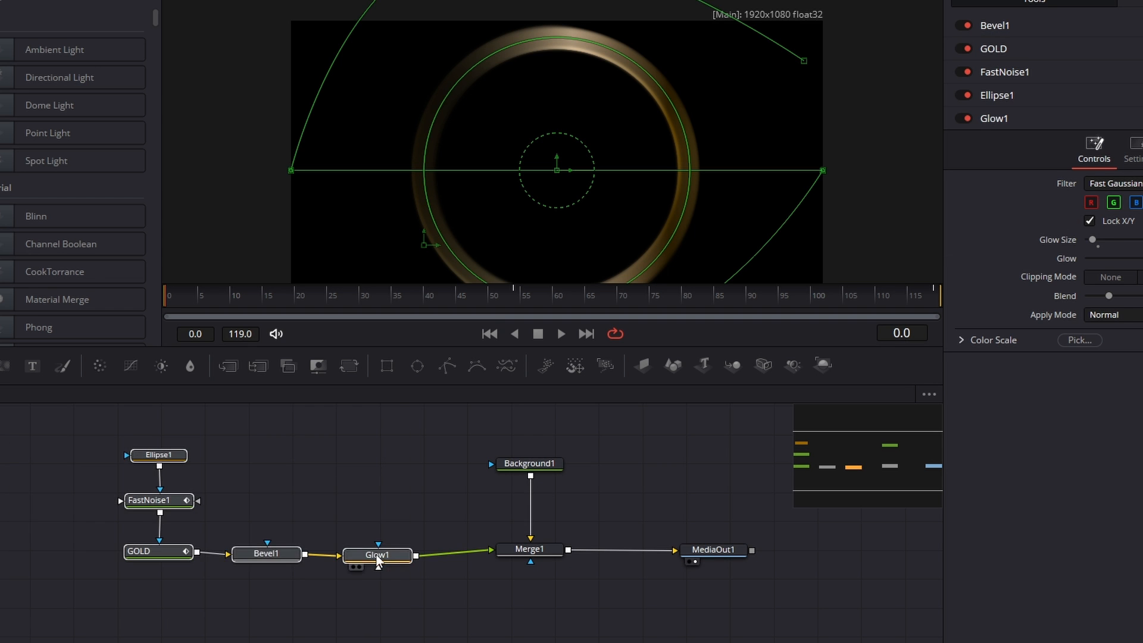
pyautogui.moveTo(378, 557); pyautogui.dragTo(278, 556)
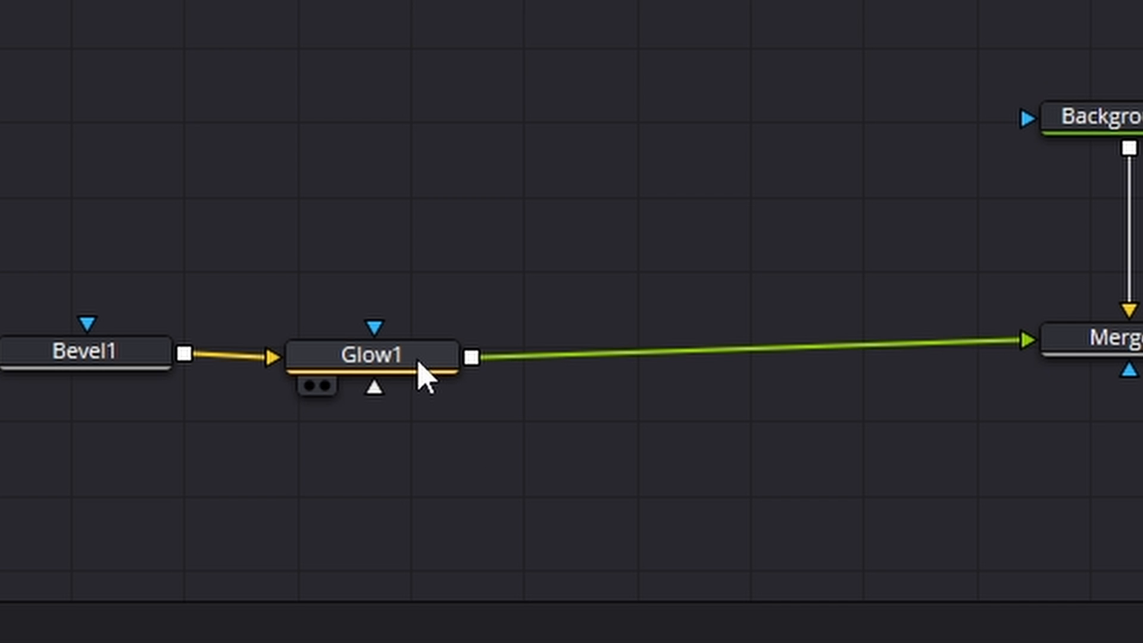
pyautogui.moveTo(418, 362); pyautogui.dragTo(438, 356)
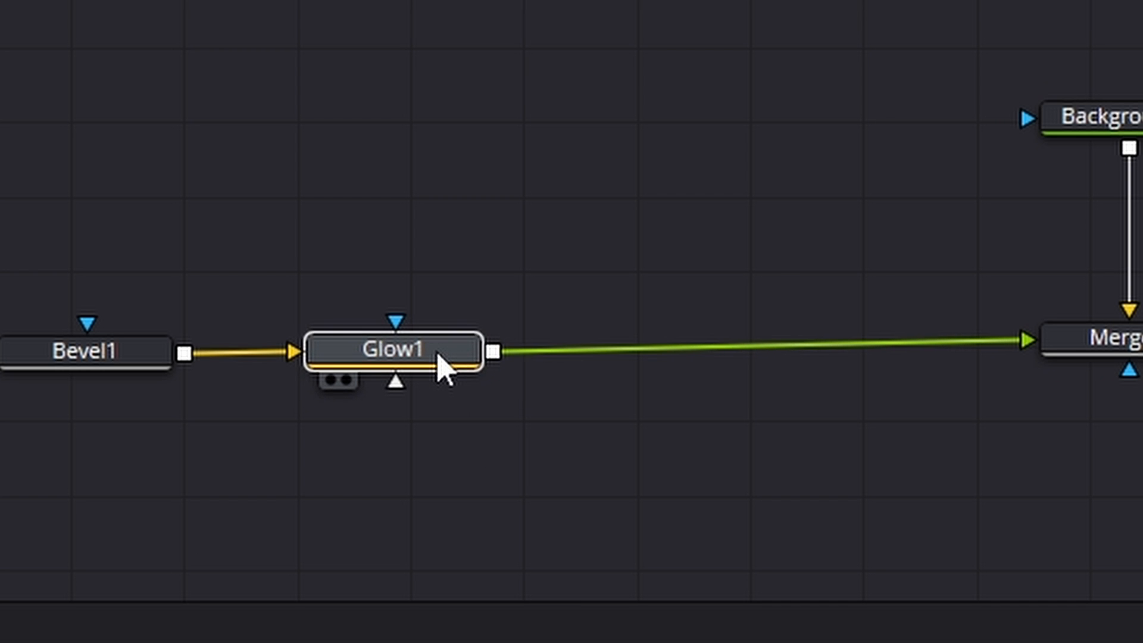
# Add a Soft Glow node between Glow1 and Merge1 and inspect the ring's edge up close.
pyautogui.hotkey('shift', 'space')
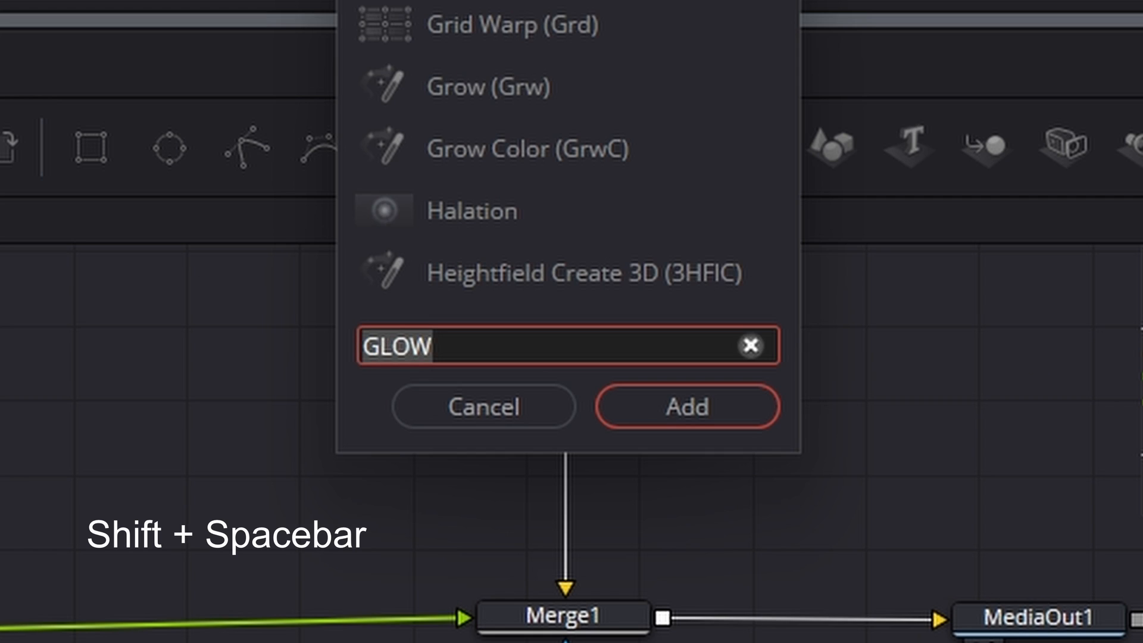
pyautogui.press('BackSpace')
pyautogui.write('SOFT')
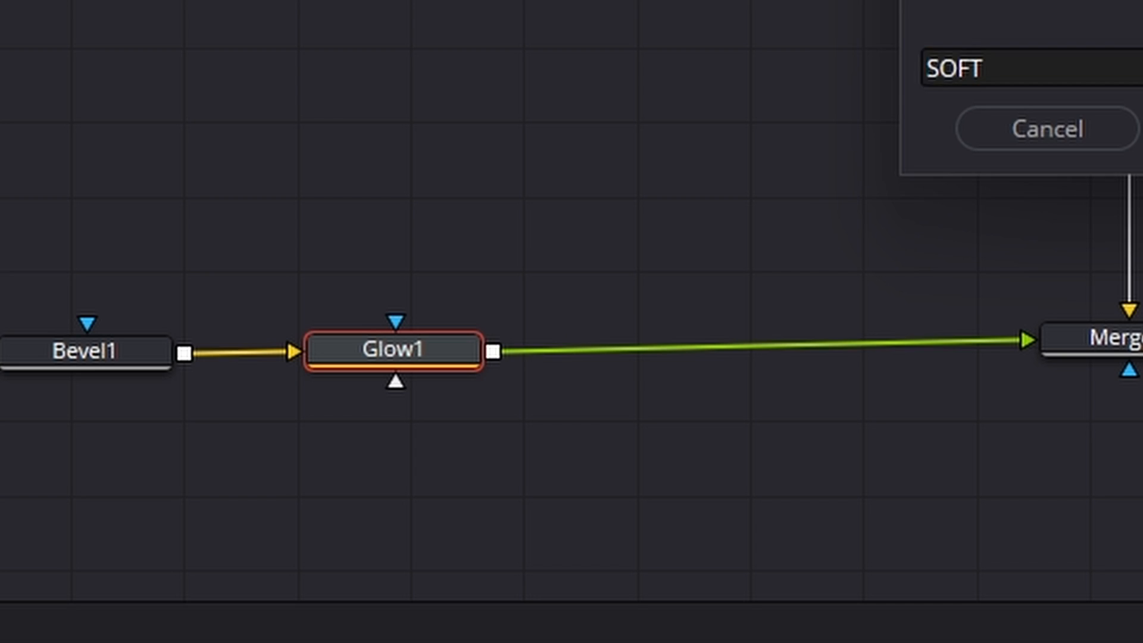
pyautogui.press('Return')
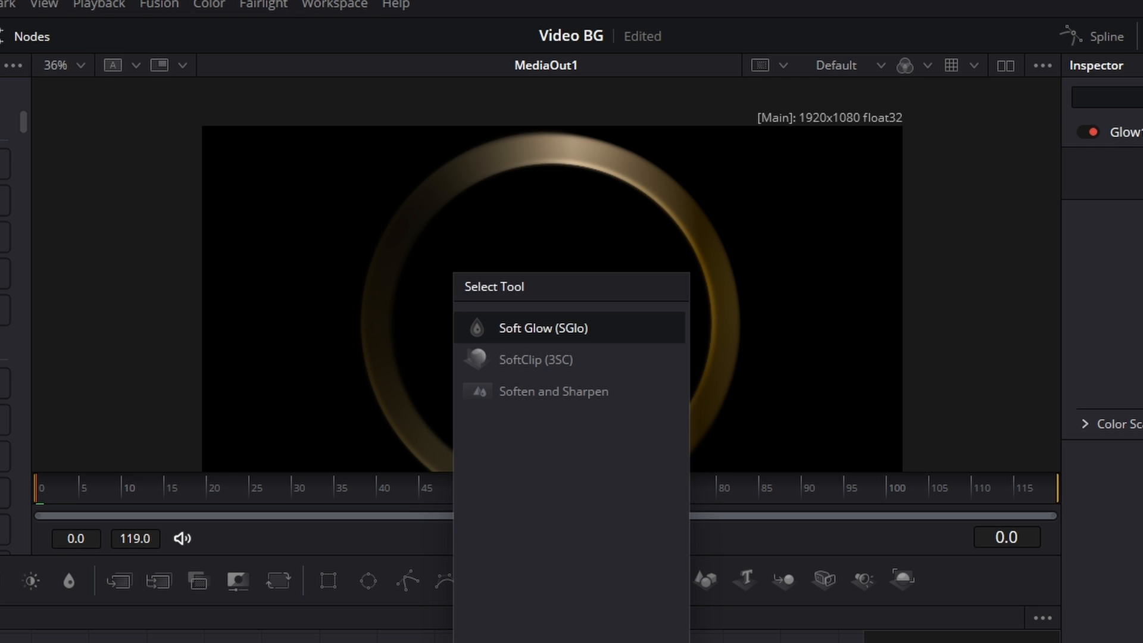
pyautogui.press('Return')
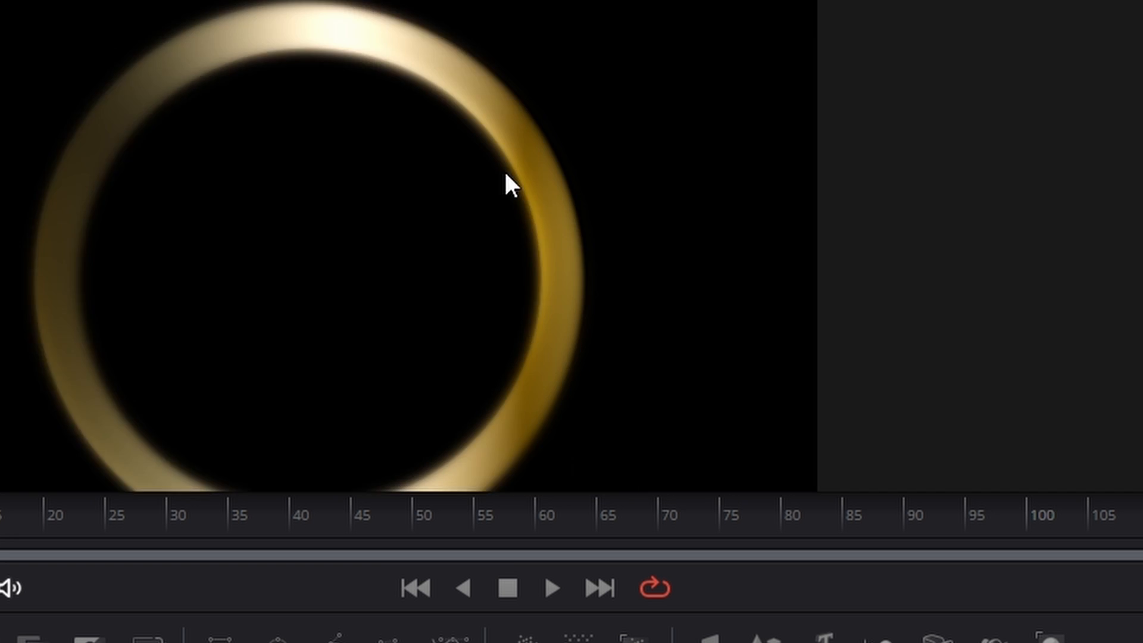
pyautogui.scroll(6, 512, 243)
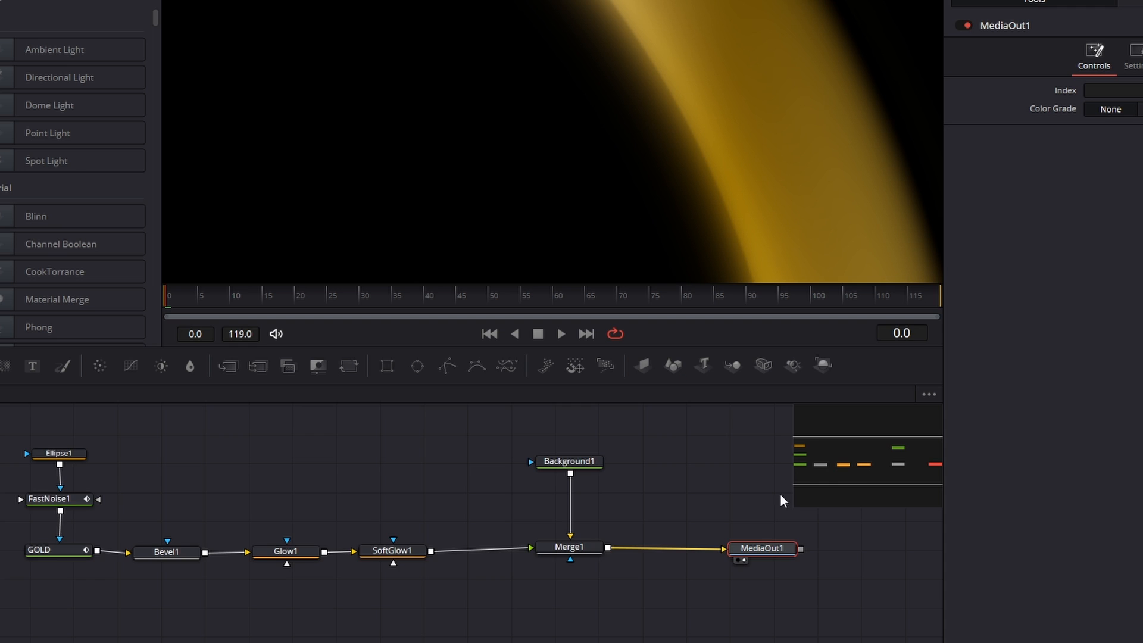
# Connect Ellipse1 as the effect mask of Bevel1, Glow1 and SoftGlow1, and move the Ellipse1 node slightly left.
pyautogui.moveTo(865, 460); pyautogui.dragTo(846, 454)
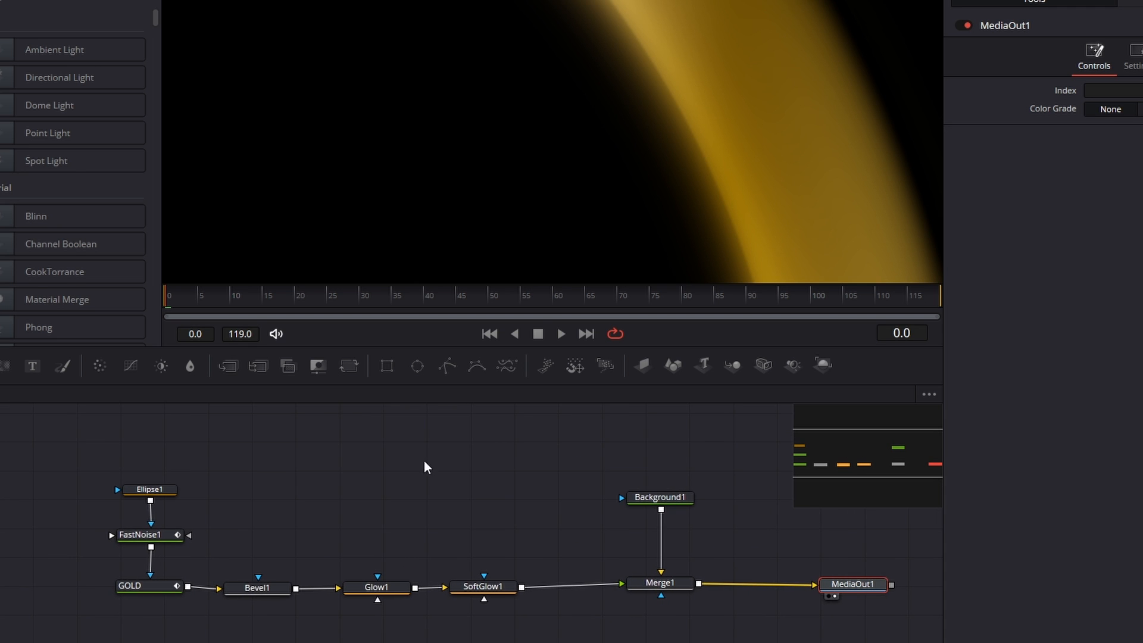
pyautogui.click(157, 493)
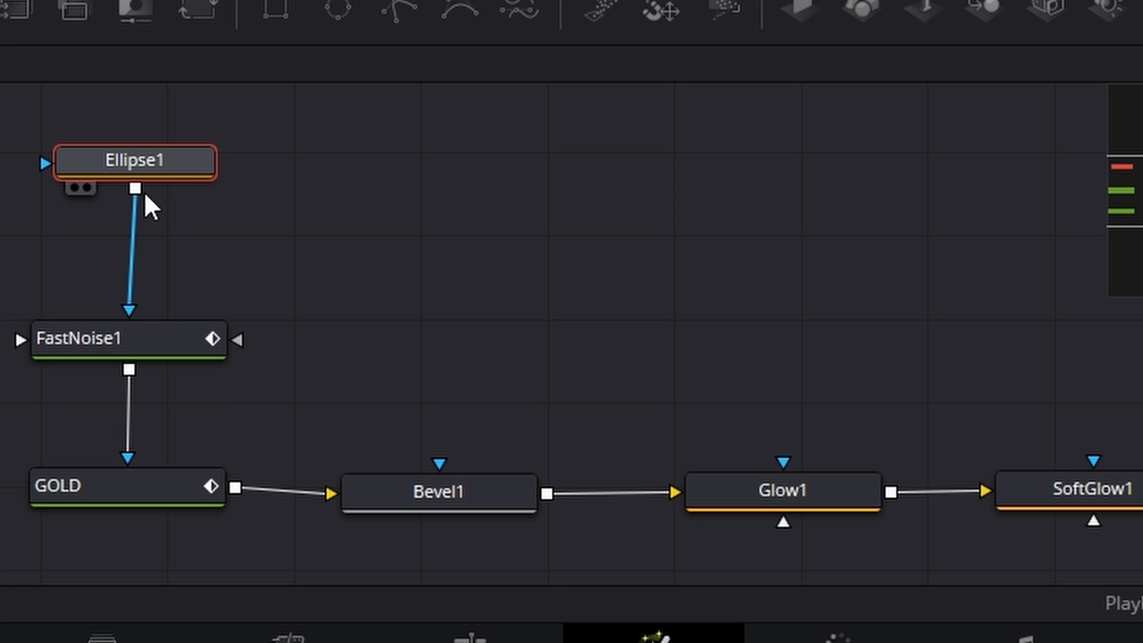
pyautogui.moveTo(134, 189); pyautogui.dragTo(441, 484)
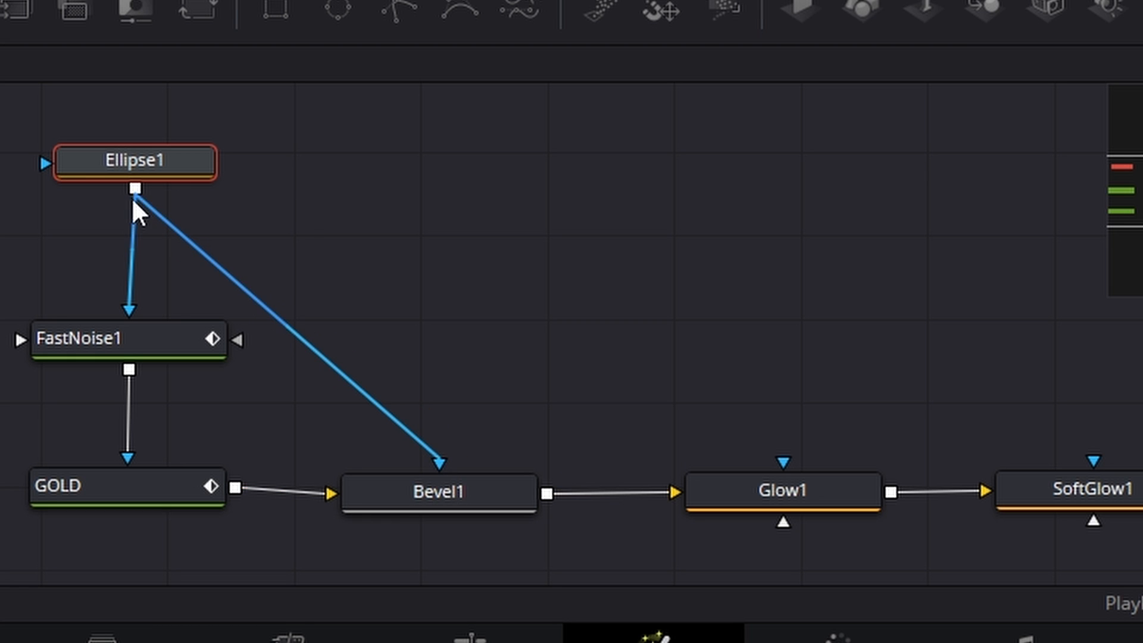
pyautogui.moveTo(134, 187); pyautogui.dragTo(794, 482)
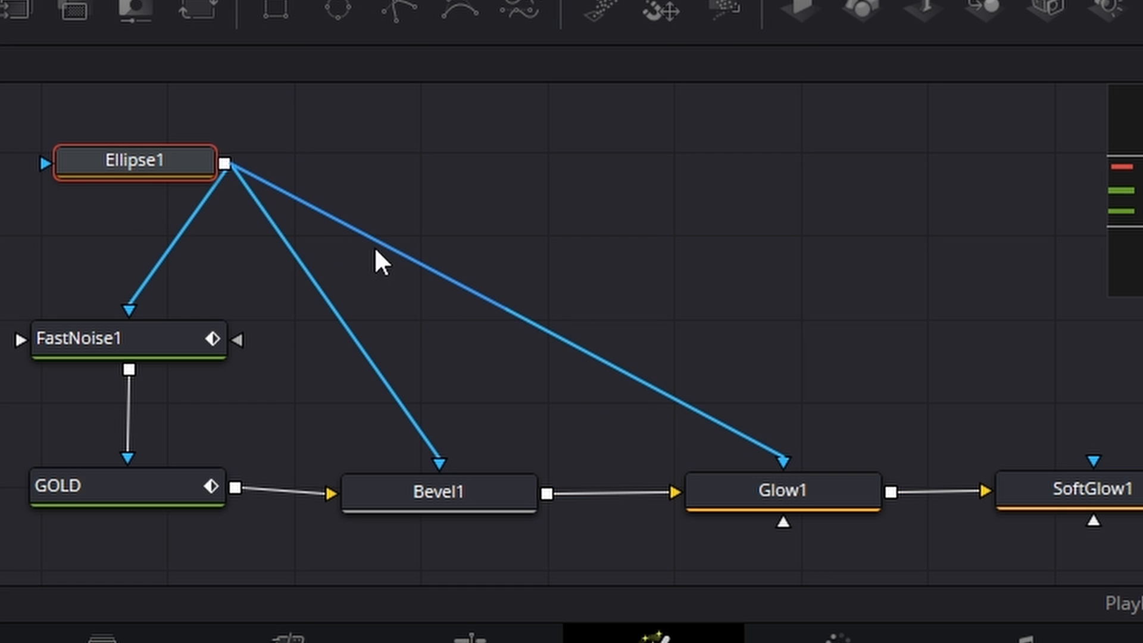
pyautogui.moveTo(225, 161); pyautogui.dragTo(1115, 470)
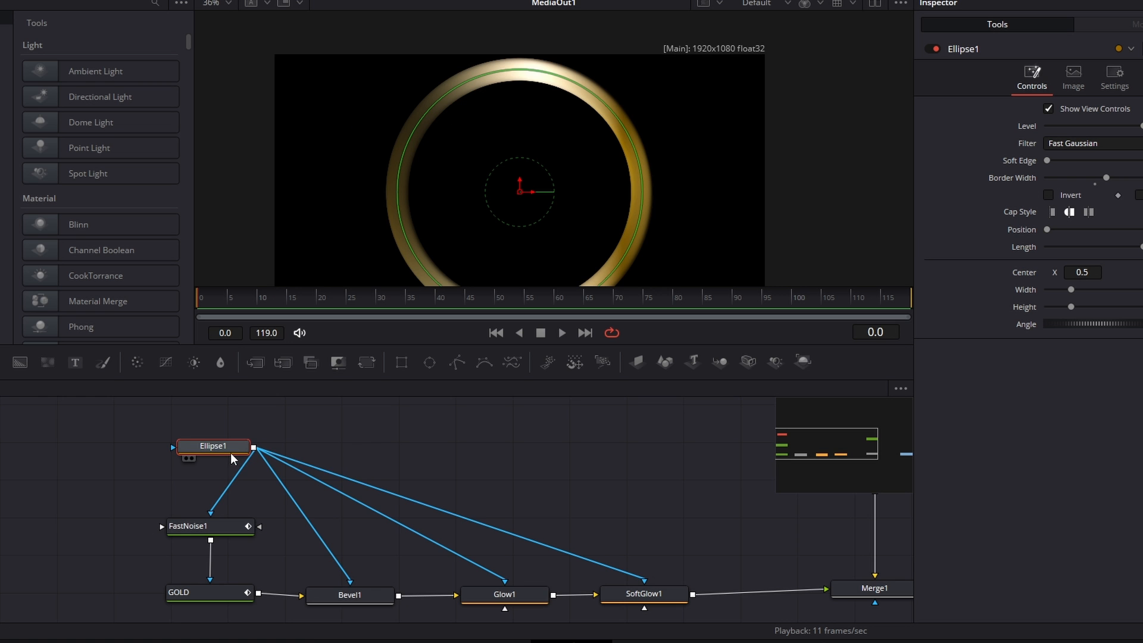
pyautogui.moveTo(232, 457); pyautogui.dragTo(197, 456)
pyautogui.scroll(-3, 459, 215)
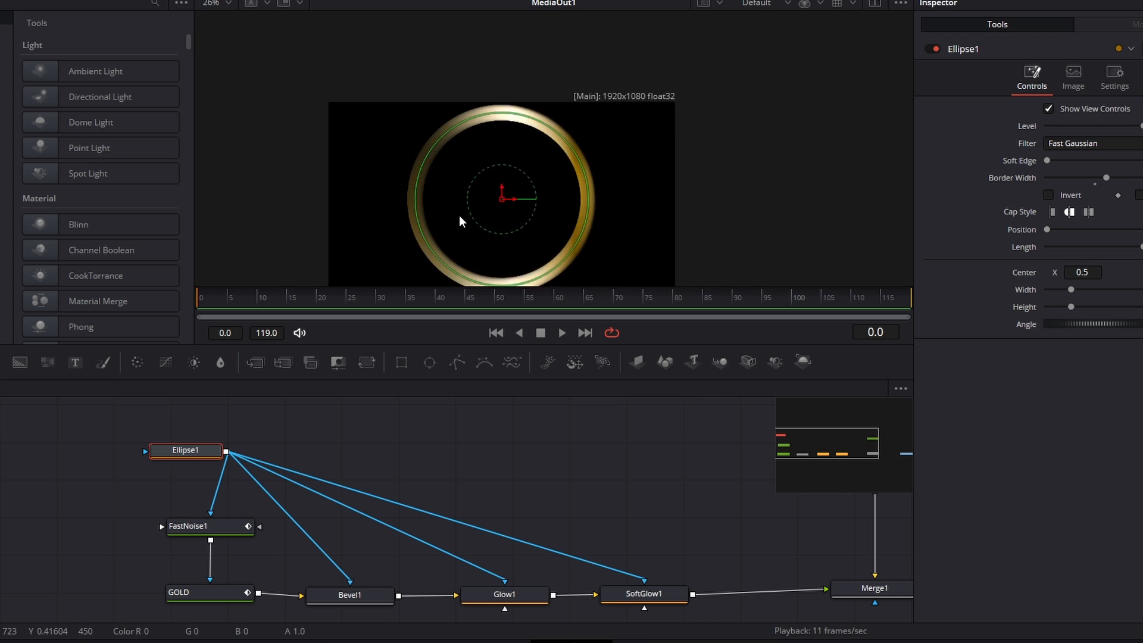
pyautogui.scroll(2, 456, 223)
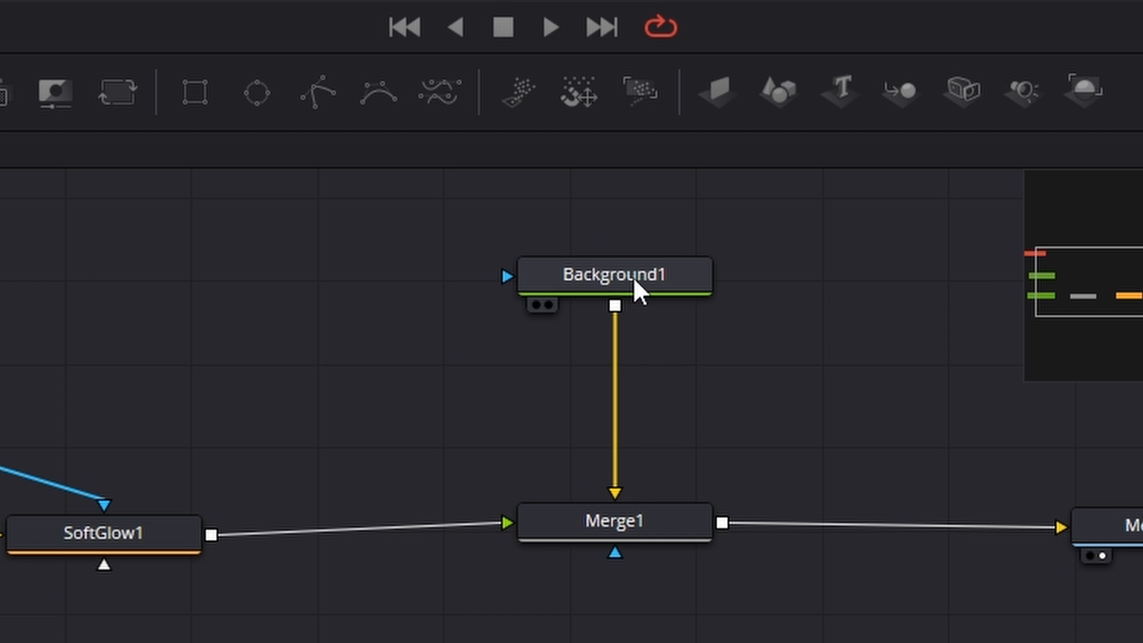
# Set the colour of the Background1 node to dark grey #3f3f3f.
pyautogui.click(601, 453)
pyautogui.click(736, 299)
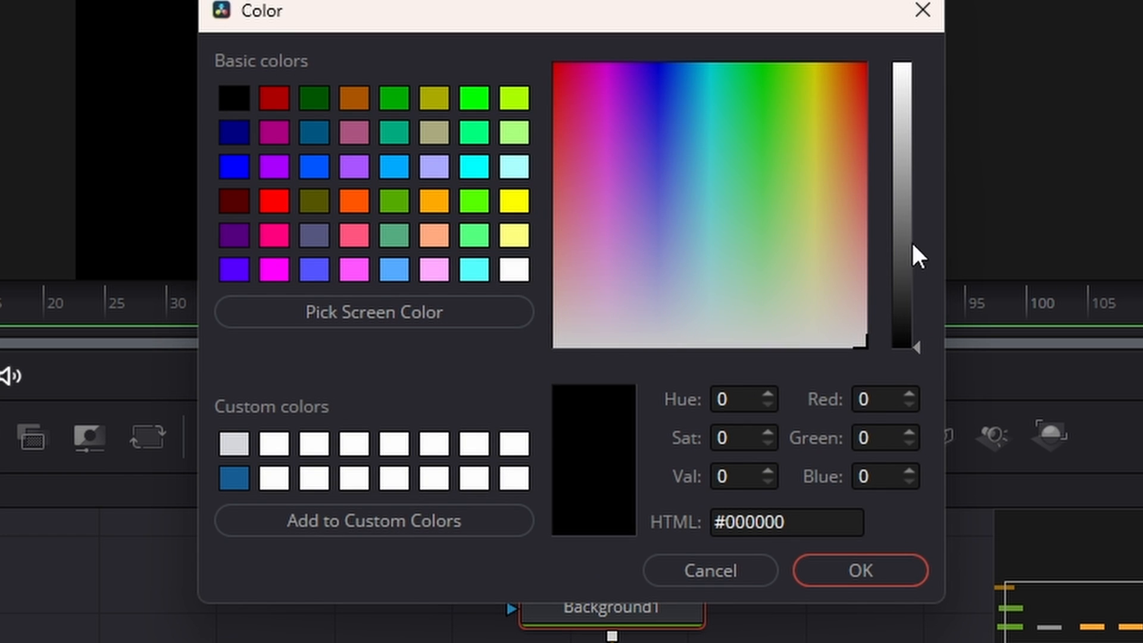
pyautogui.click(898, 263)
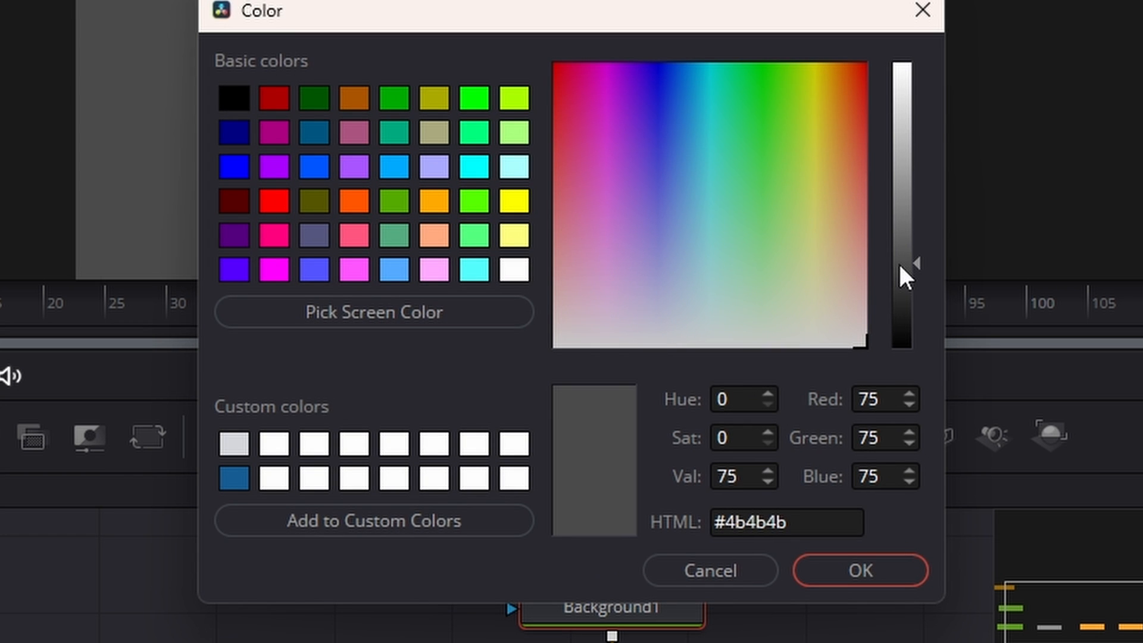
pyautogui.click(902, 275)
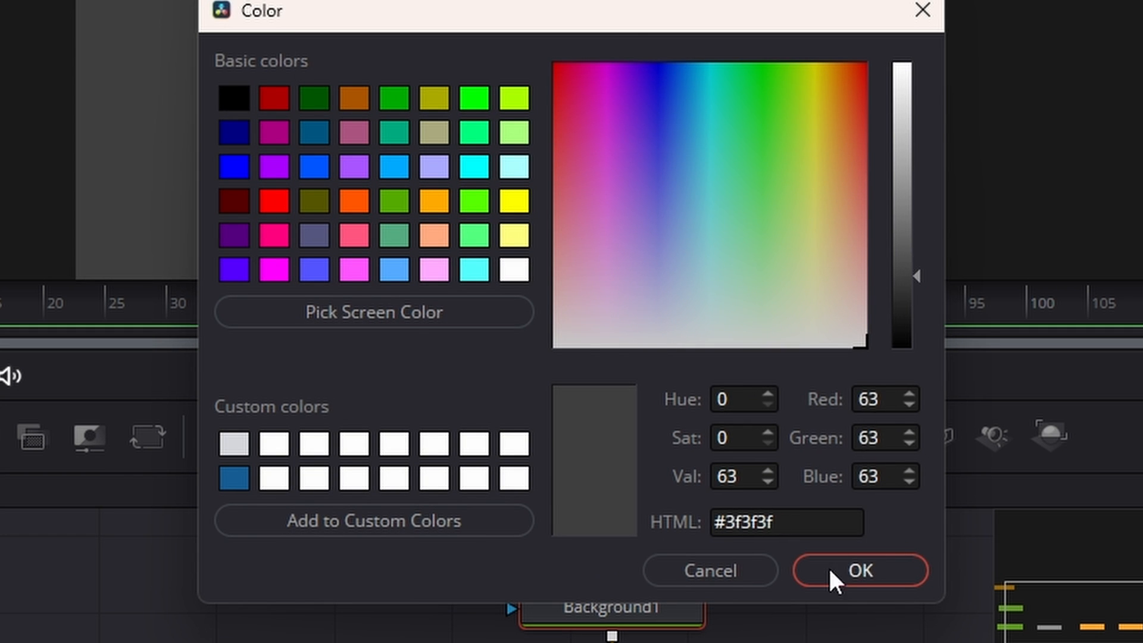
pyautogui.click(833, 573)
# Add a Drop Shadow node between SoftGlow1 and Merge1.
pyautogui.click(494, 530)
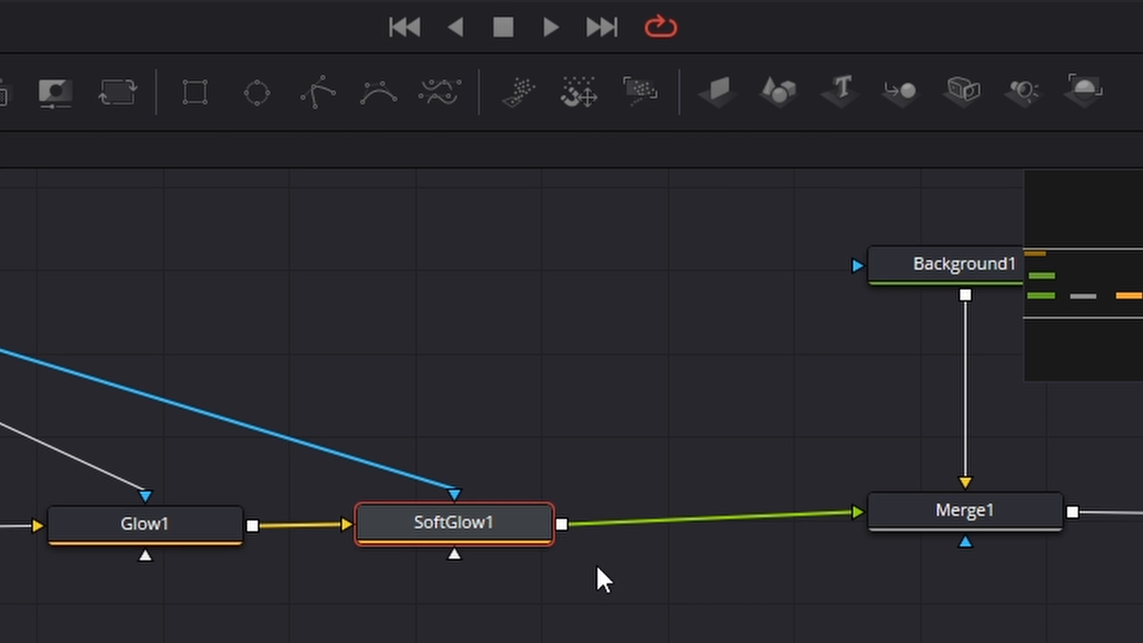
pyautogui.hotkey('shift', 'space')
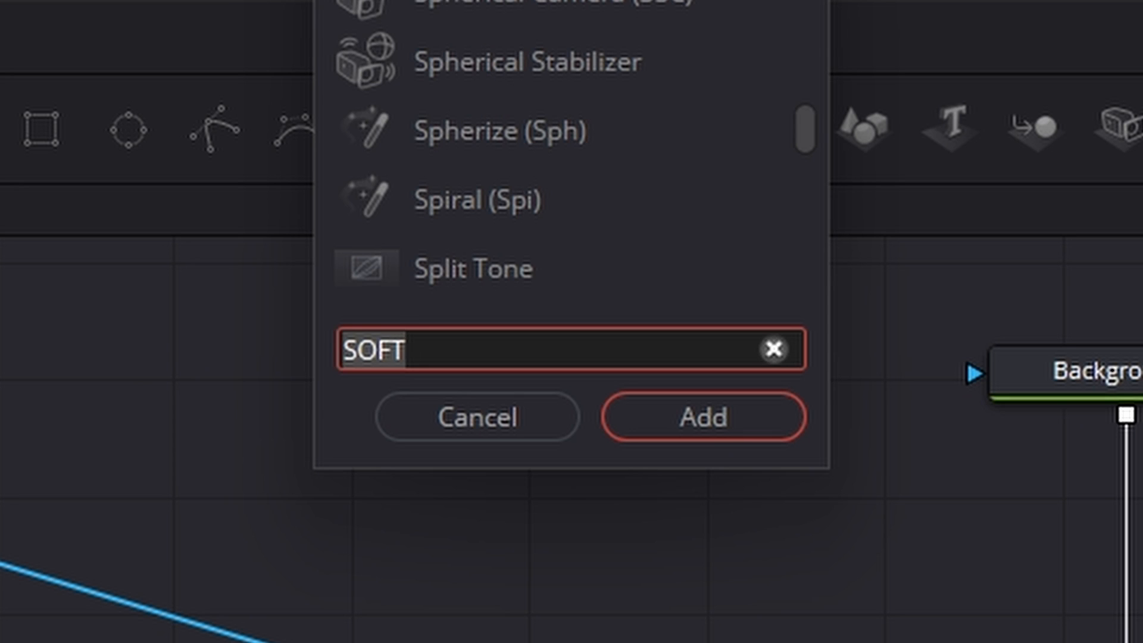
pyautogui.press('BackSpace')
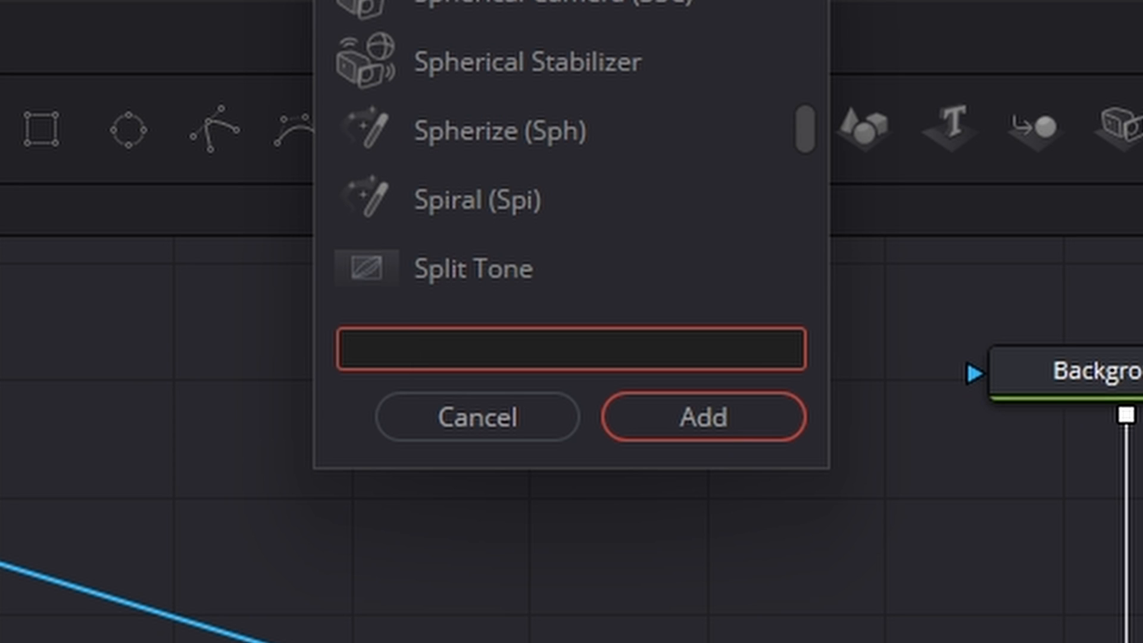
pyautogui.write('DROP')
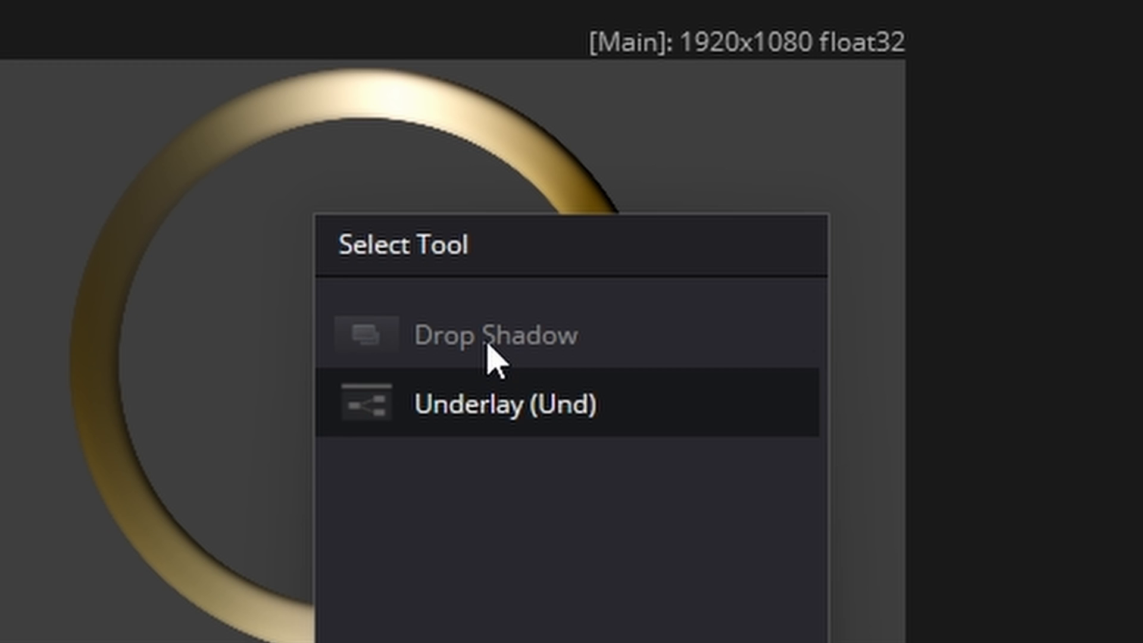
pyautogui.click(488, 343)
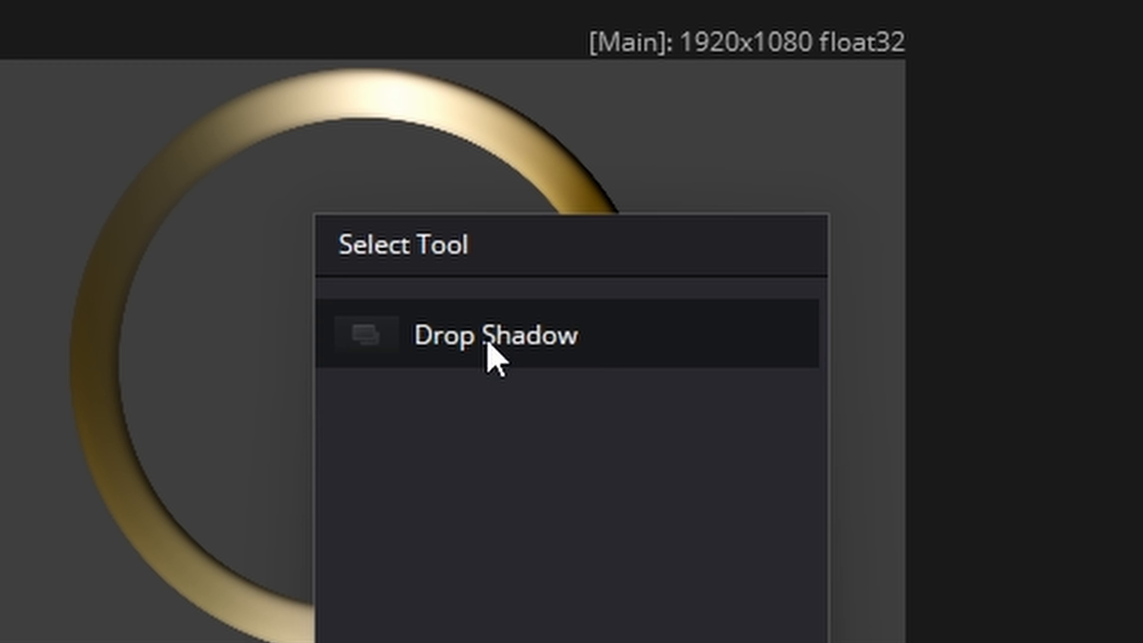
pyautogui.press('Return')
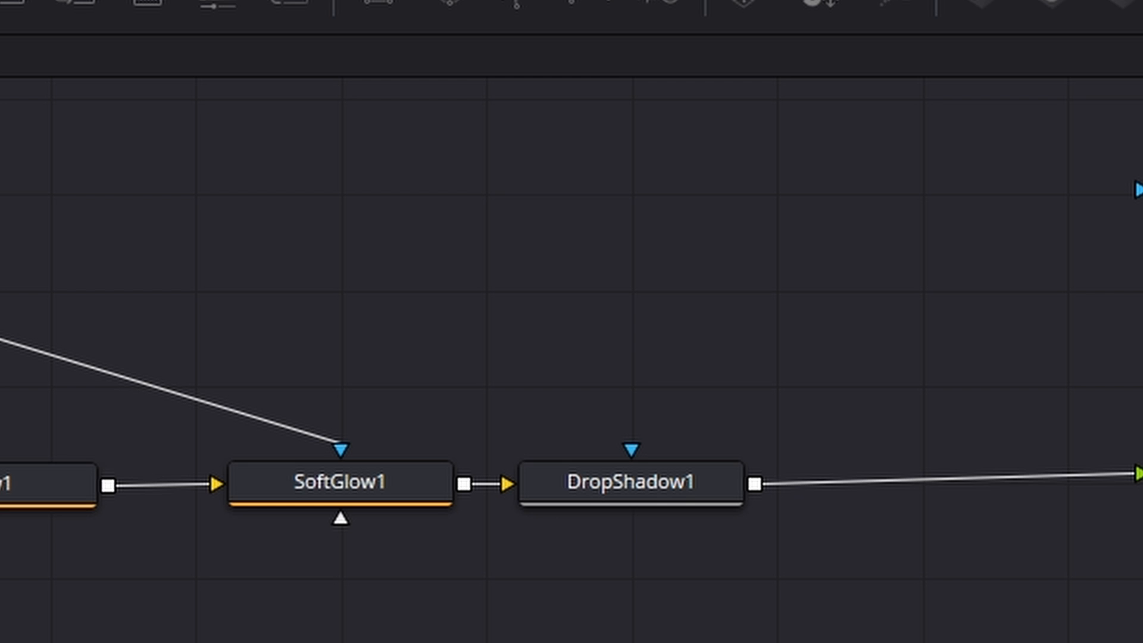
# Fine-tune the Drop Distance of DropShadow1 and check the shadow around the whole ring.
pyautogui.click(684, 500)
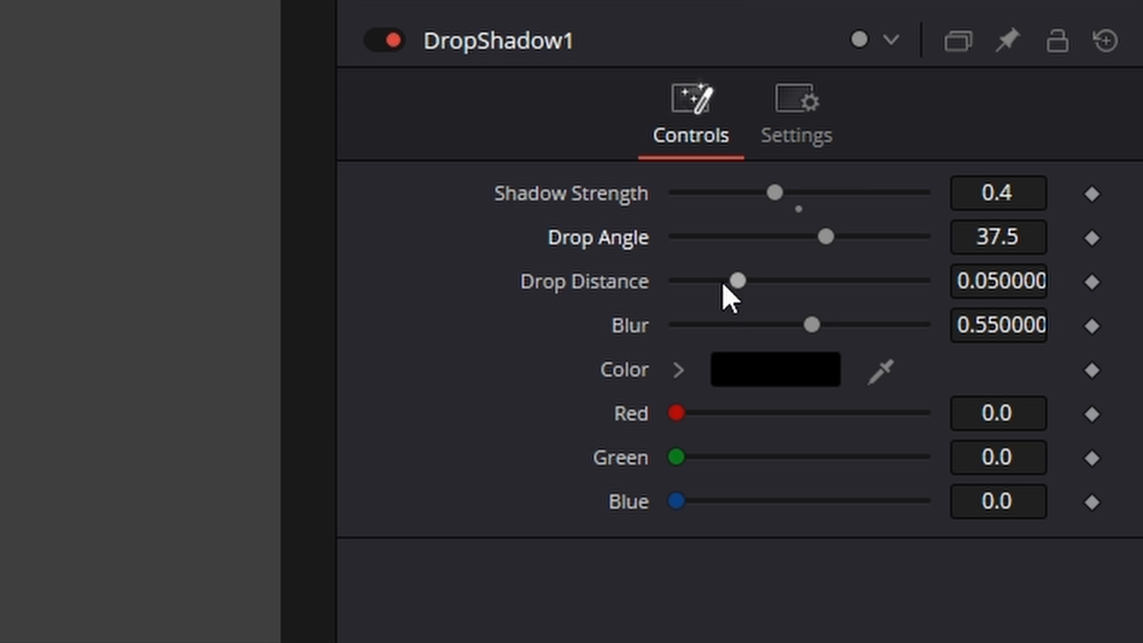
pyautogui.moveTo(723, 281); pyautogui.dragTo(736, 280)
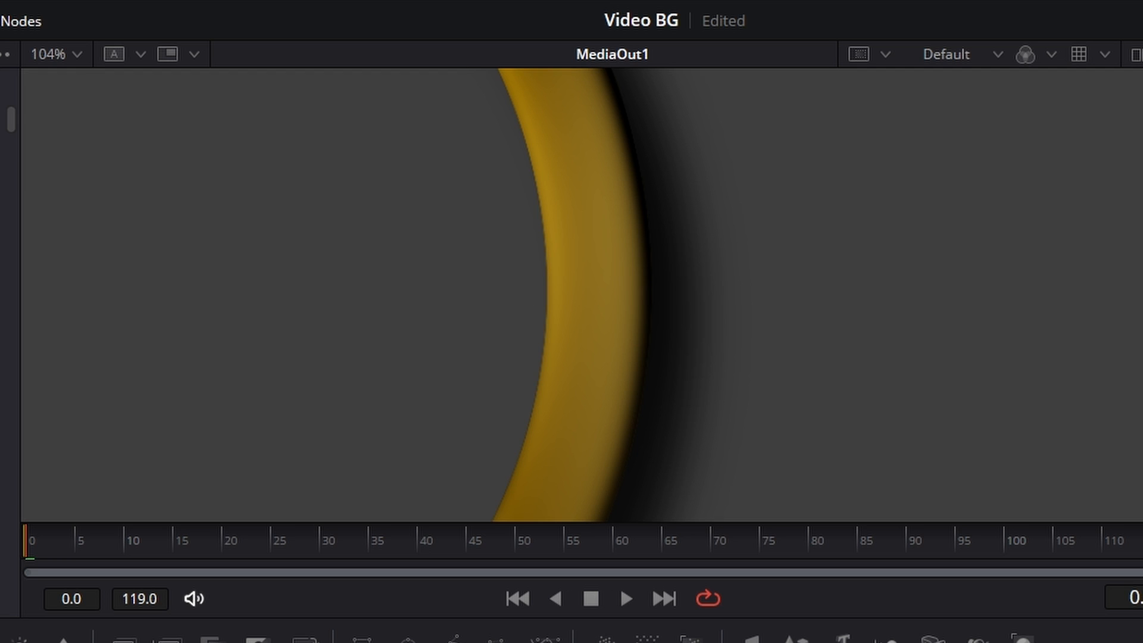
pyautogui.scroll(-6, 663, 388)
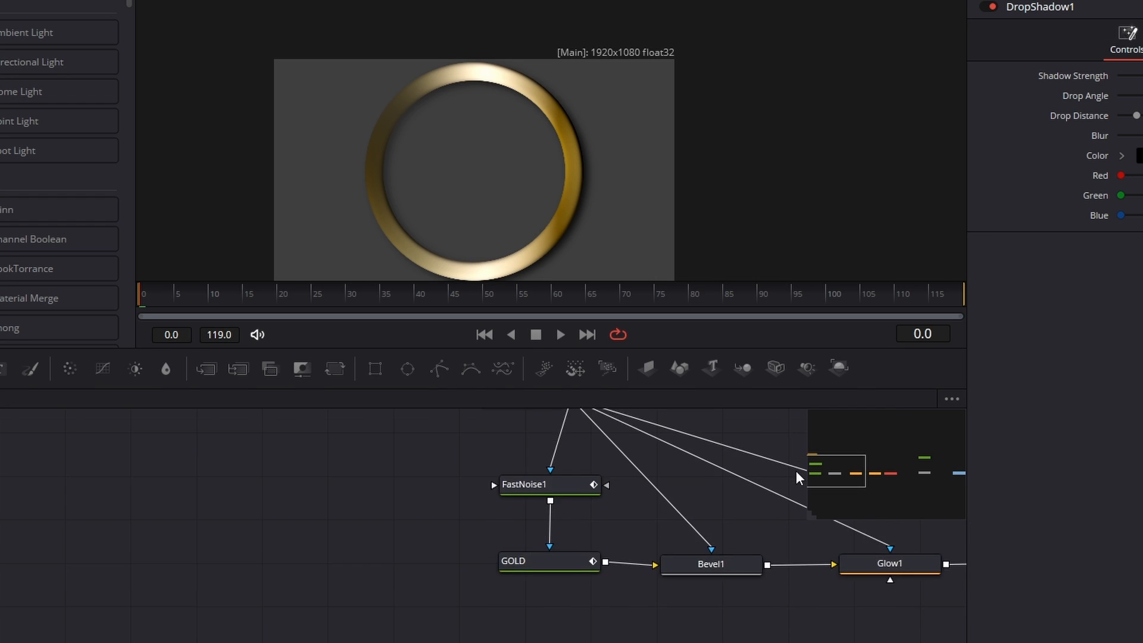
pyautogui.moveTo(796, 470); pyautogui.dragTo(838, 462)
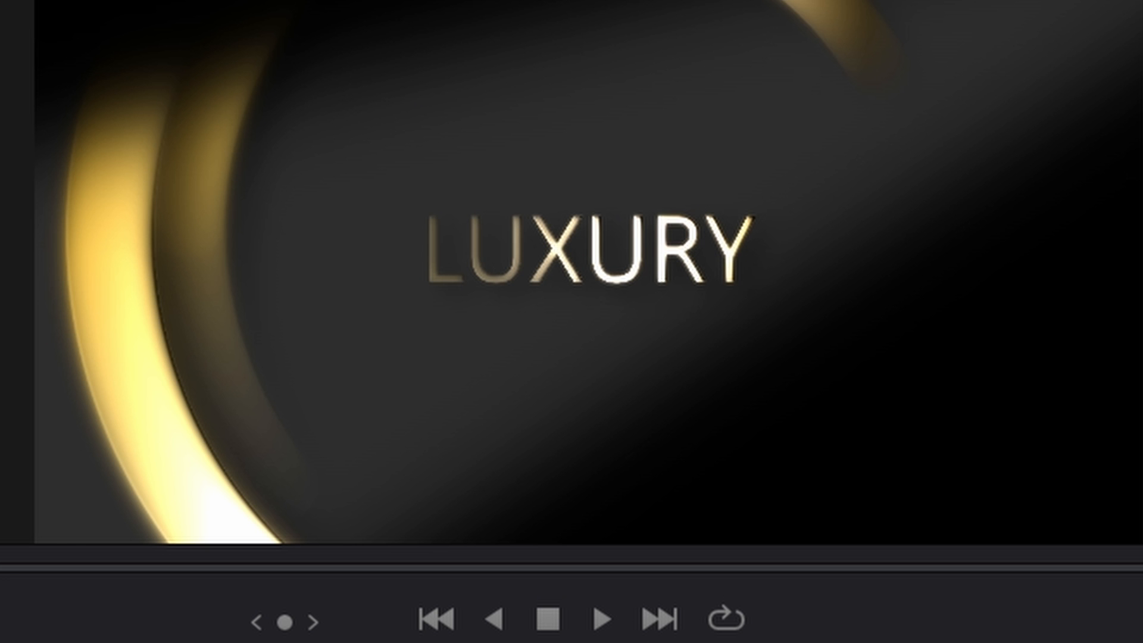
# Play back the LUXURY composition in the Gold Tut timeline, then move the playhead back near the start.
pyautogui.press('space')
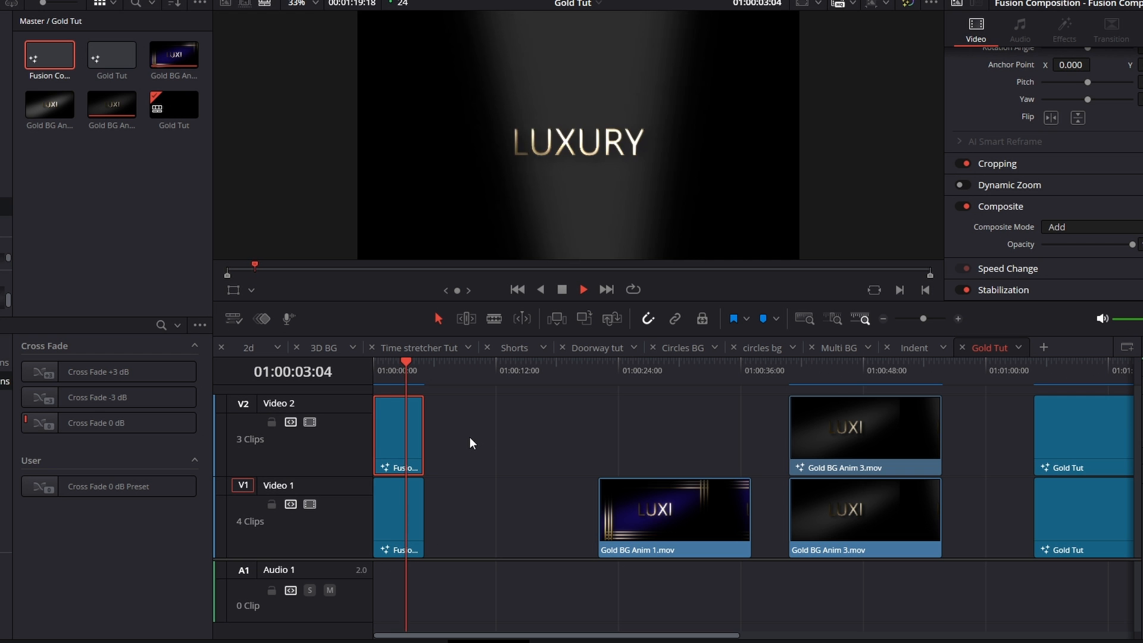
pyautogui.moveTo(410, 369); pyautogui.dragTo(377, 370)
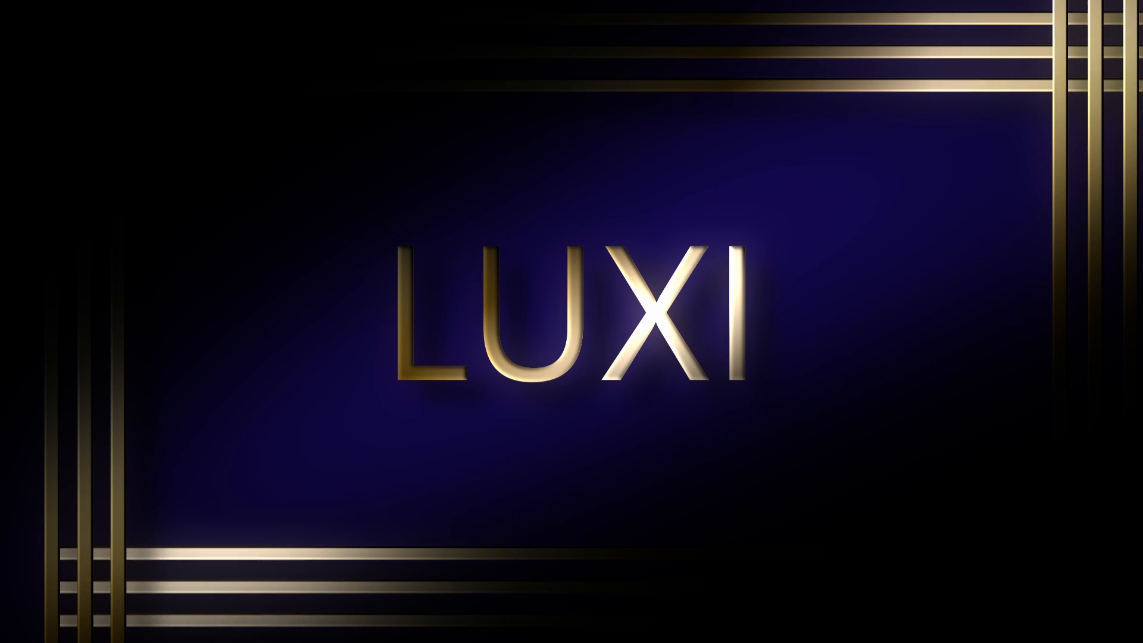